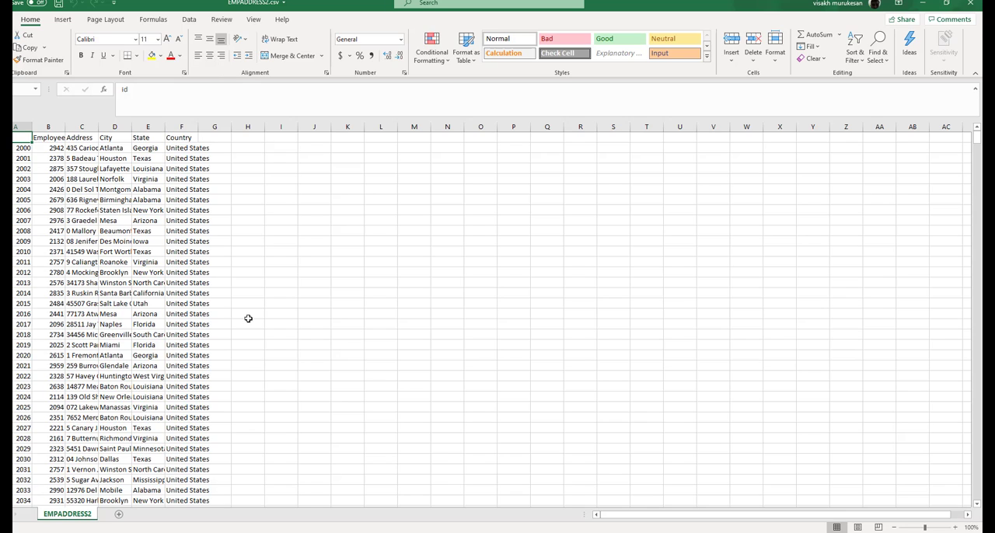
Check the TrainingDemoDB database in SQL Server Management Studio and return to Azure Data Factory in the browser.
left_click(455, 531)
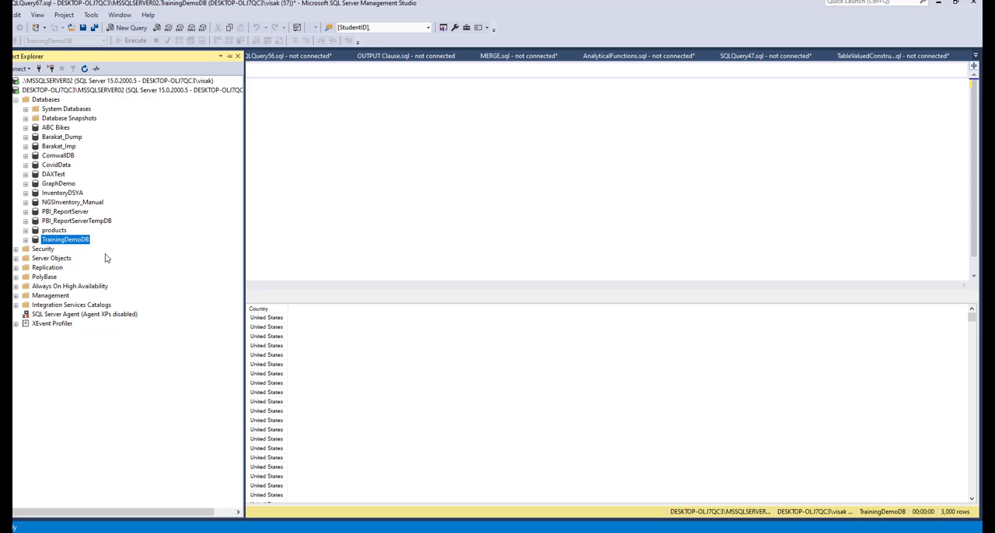
left_click(561, 531)
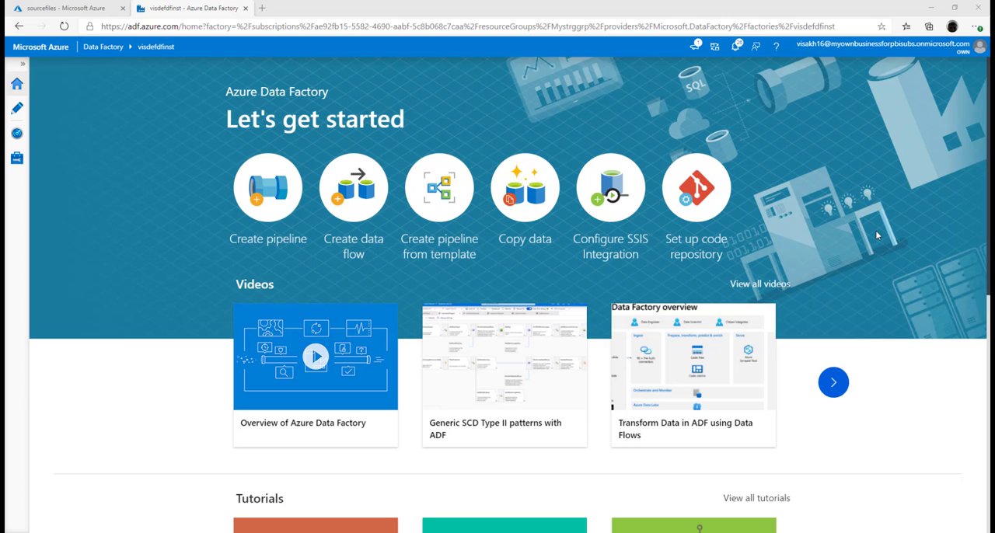
Start a Copy Data task named Copy_EmpAdress_SQLServer that runs once, and continue to the source settings.
left_click(531, 194)
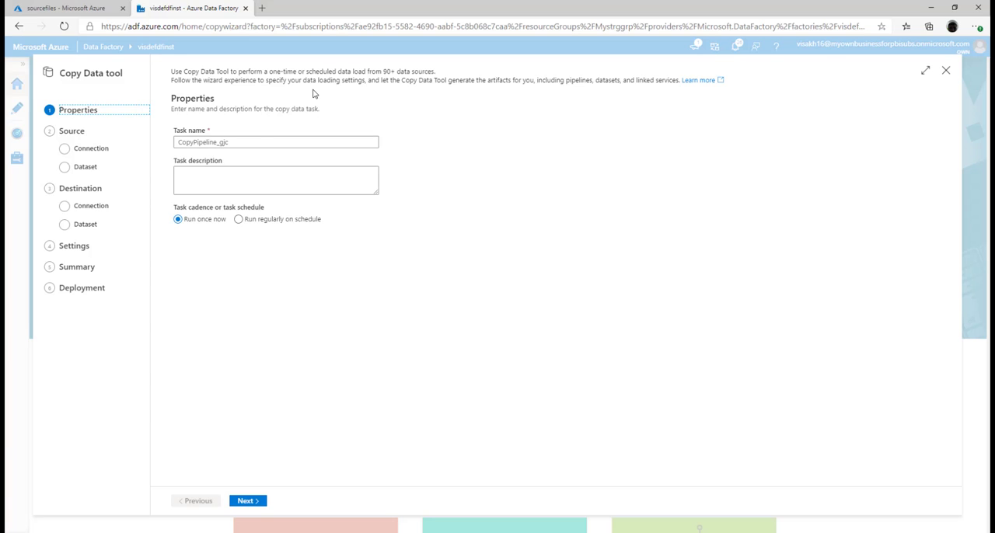
double_click(253, 143)
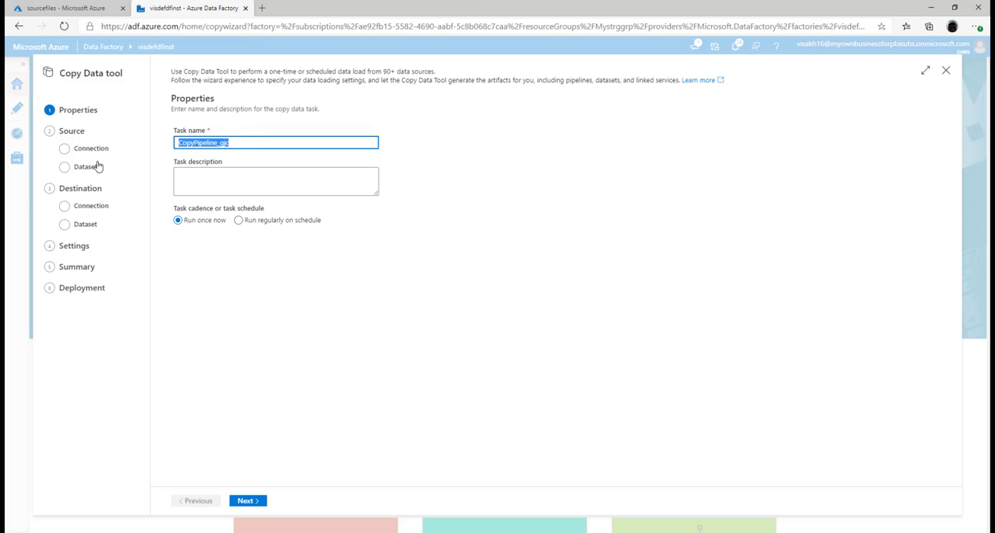
key("BackSpace")
type("Cop")
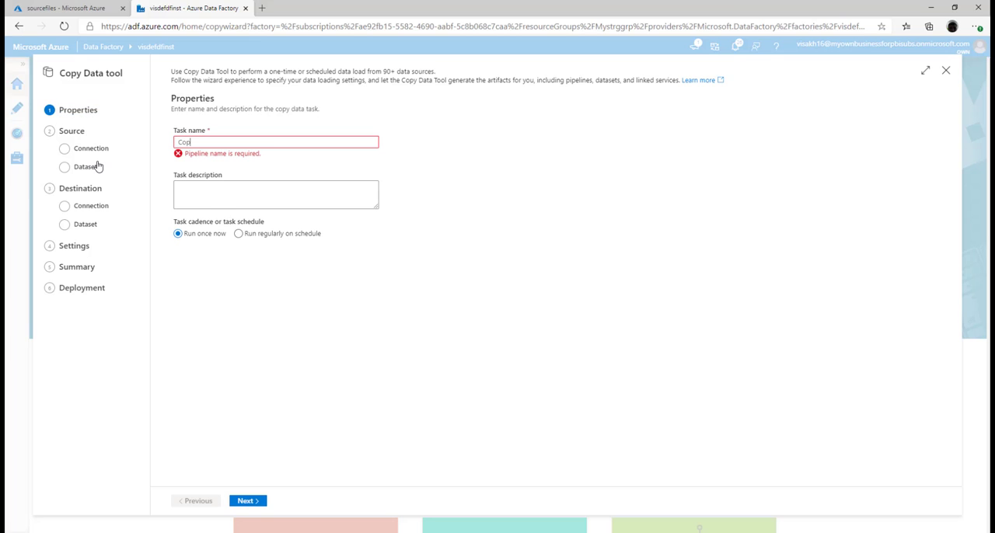
type("y_EmpA")
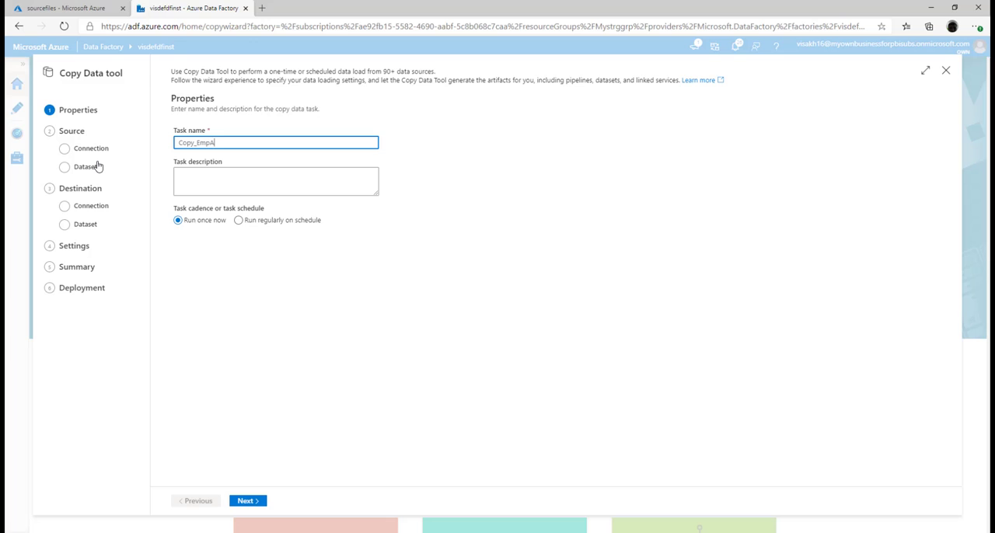
type("dress_SQLServer")
left_click(256, 501)
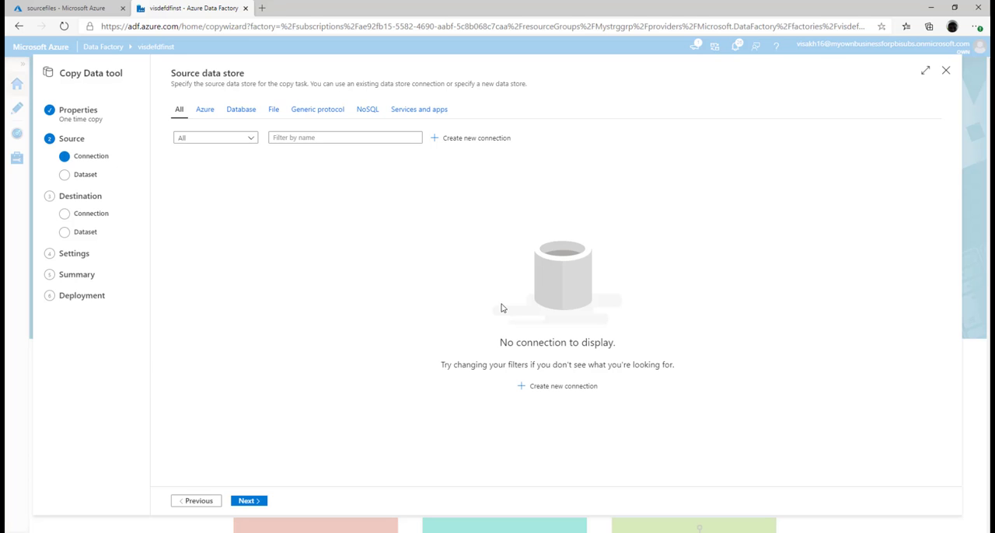
Start a new source connection using the Azure Data Lake Storage Gen2 linked service type.
left_click(475, 139)
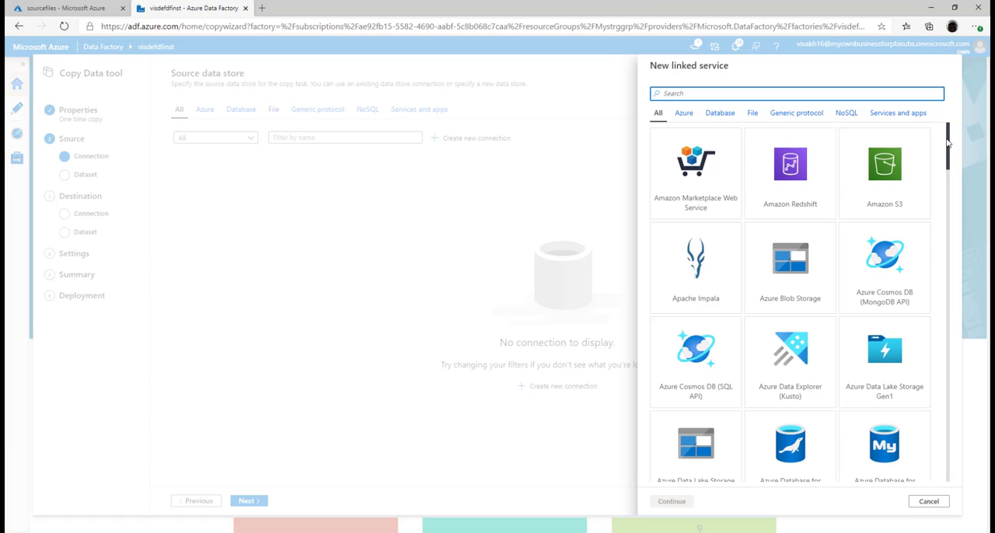
left_click_drag(947, 142, 949, 171)
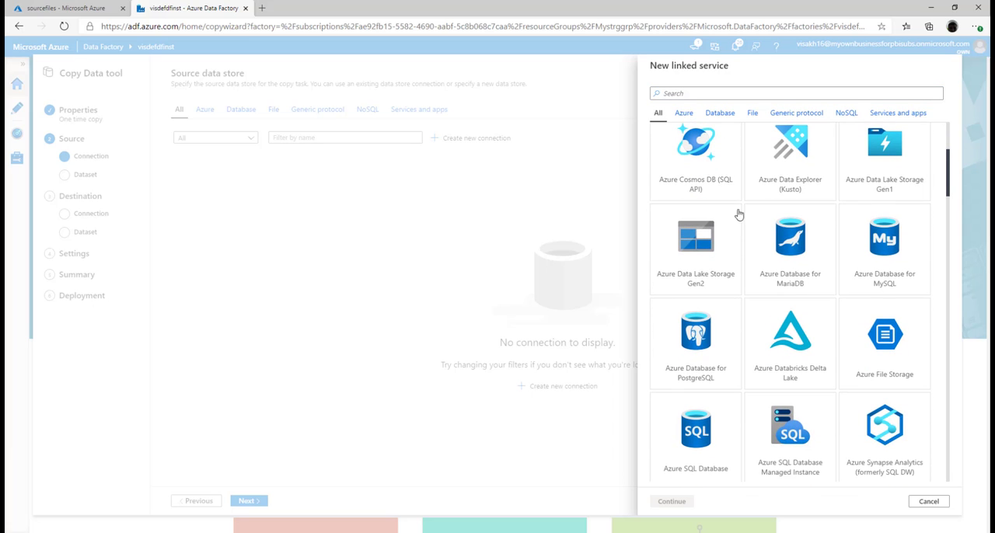
left_click(704, 247)
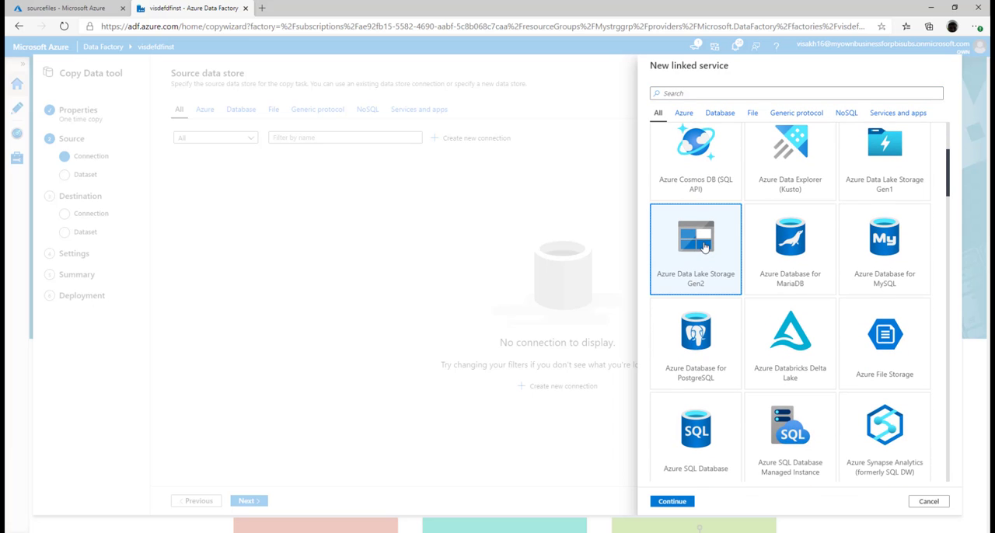
left_click(671, 503)
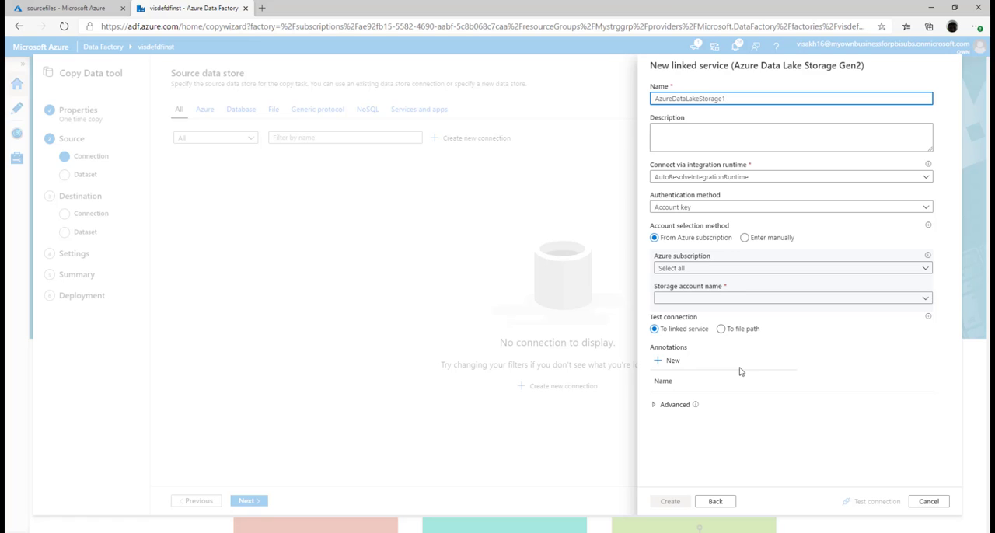
Create the linked service with Azure subscription 1 and storage account filestoragesrc, testing the connection before saving it.
left_click(886, 269)
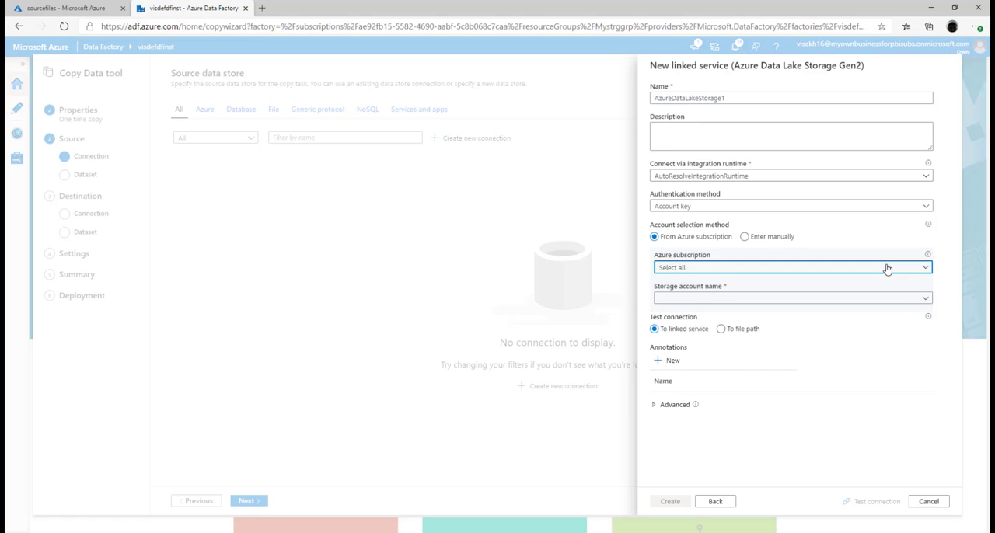
left_click(793, 296)
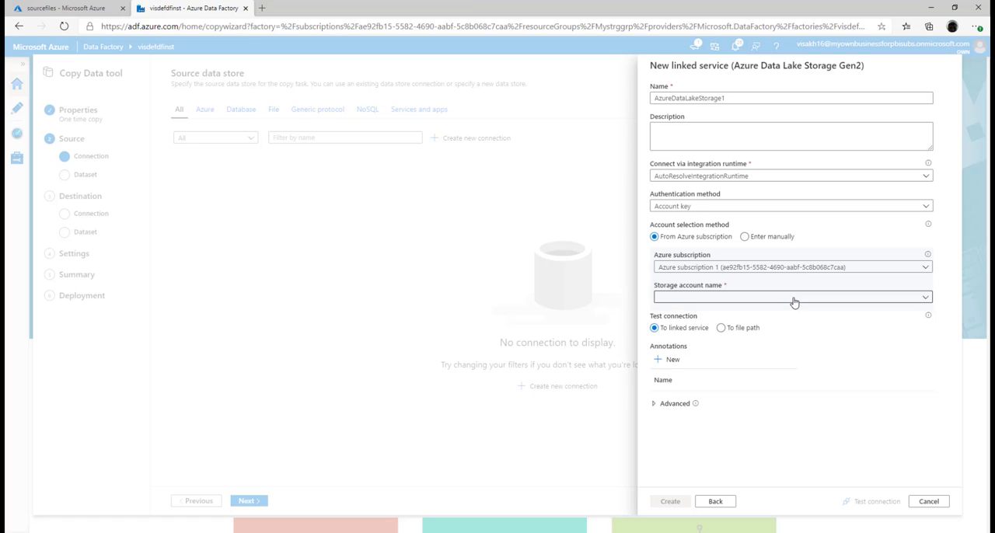
left_click(793, 299)
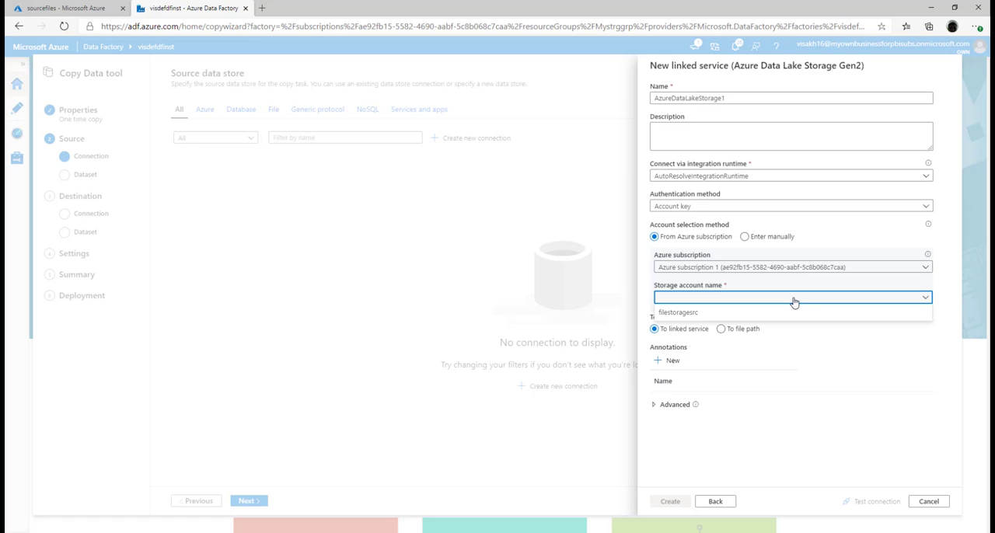
left_click(739, 313)
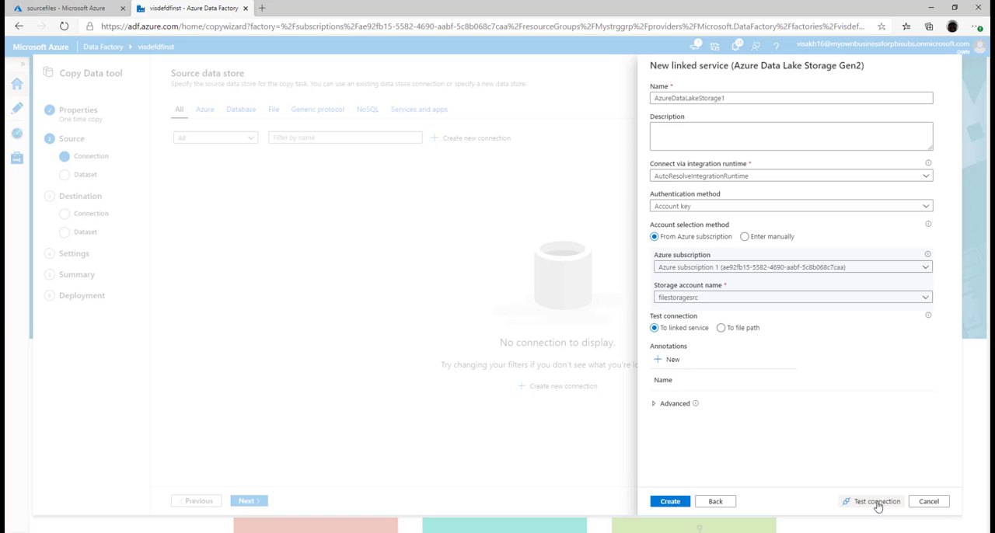
left_click(875, 502)
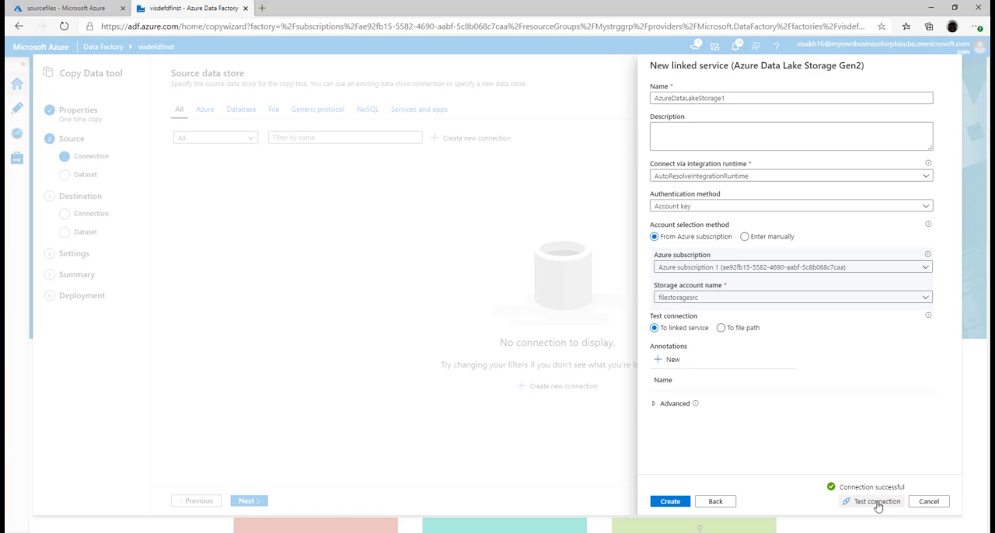
left_click(676, 503)
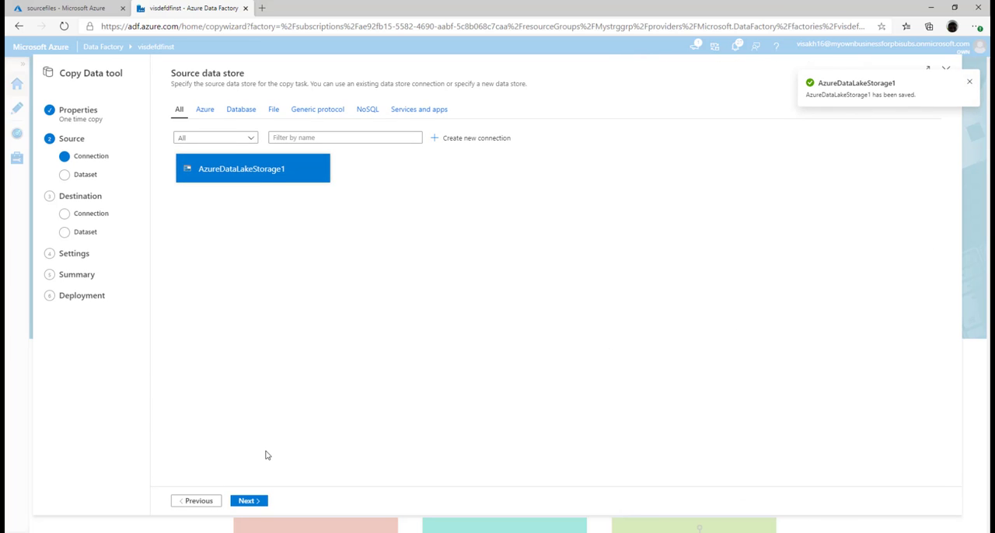
Use the new storage connection as source, choose the sourcefiles folder as input, and continue to the file format settings.
left_click(255, 502)
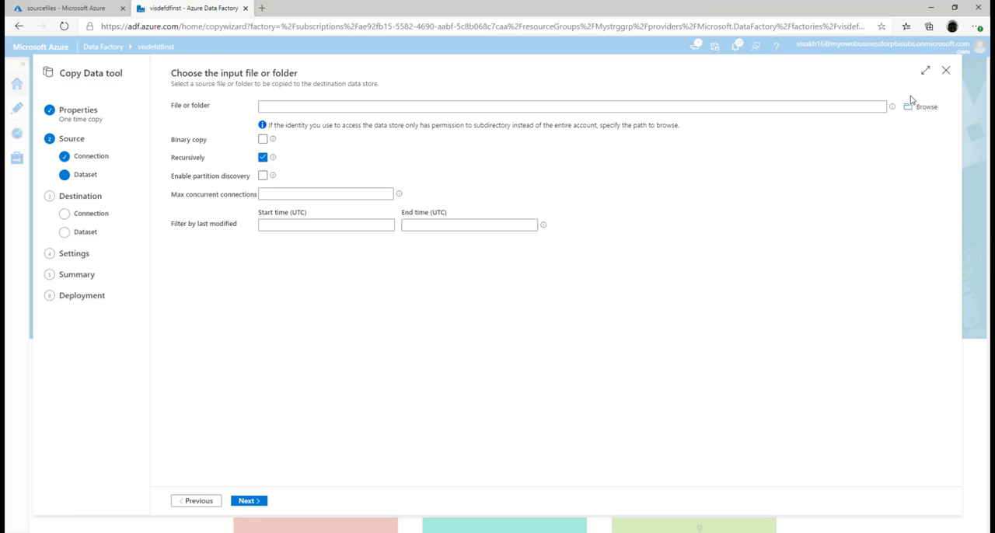
left_click(918, 108)
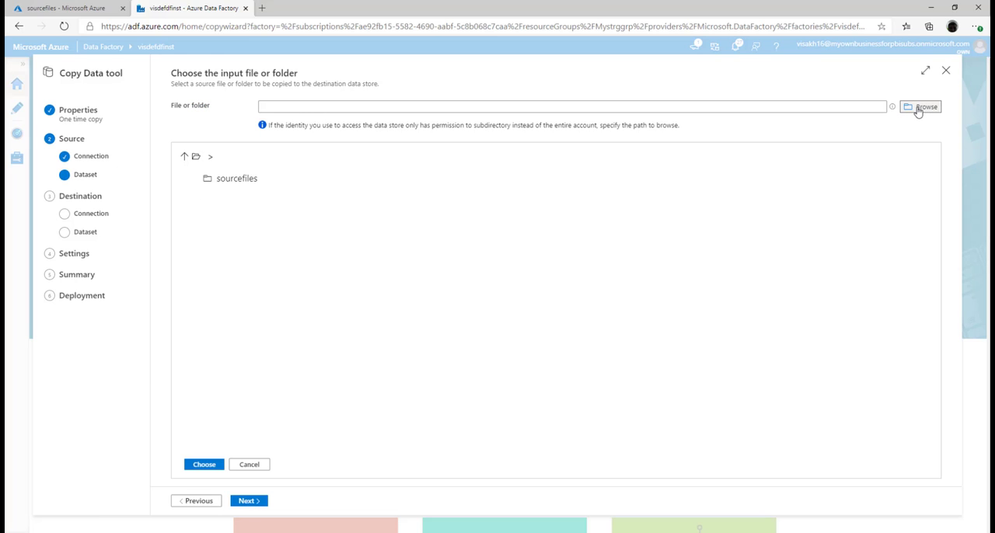
left_click(246, 179)
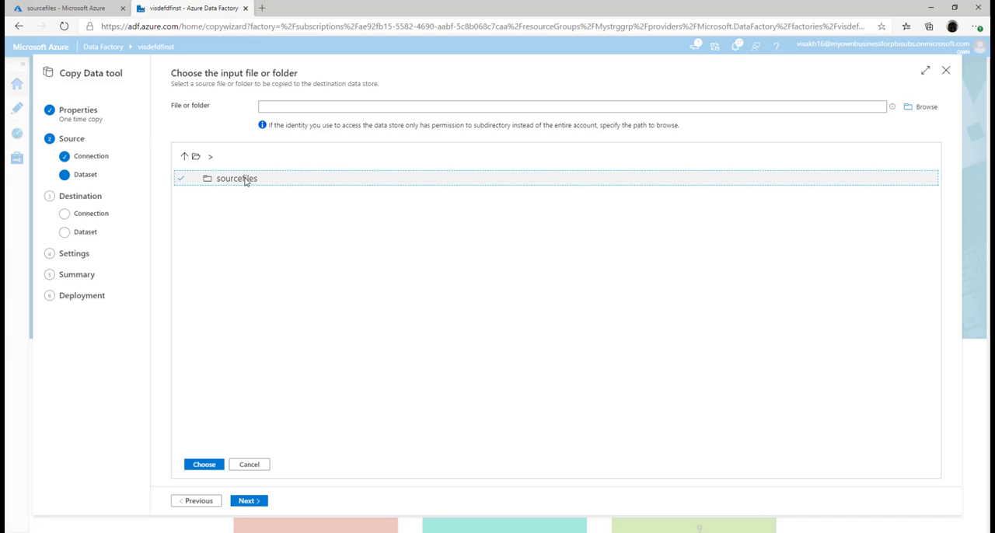
left_click(221, 467)
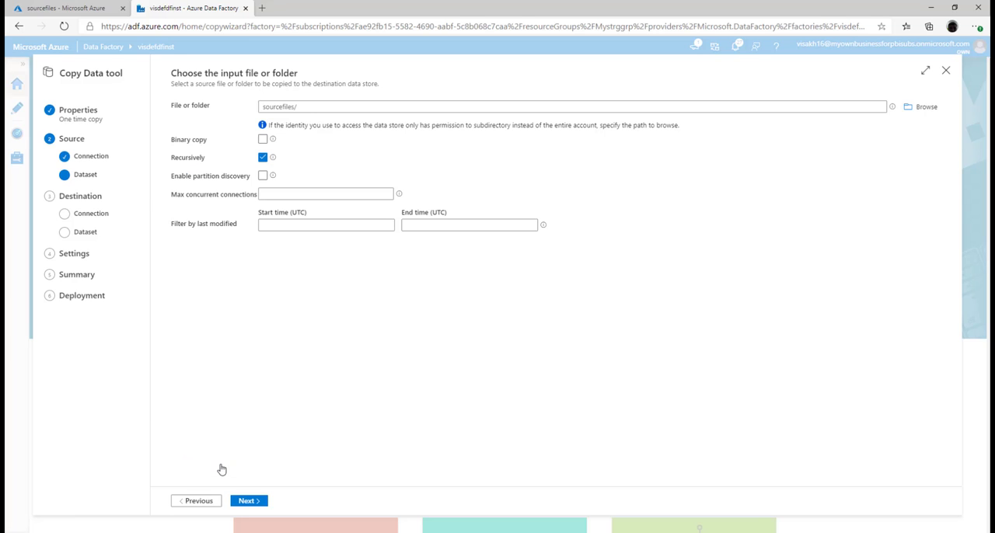
left_click(258, 504)
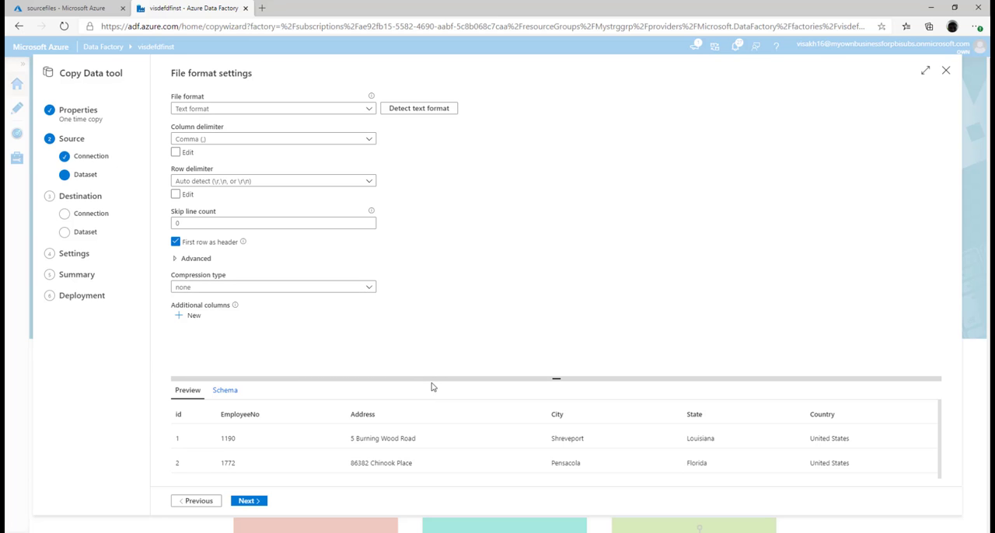
Review the source preview and schema, compare the columns with EMPADDRESS2.csv in Excel, and accept the file format settings.
left_click_drag(437, 379, 430, 166)
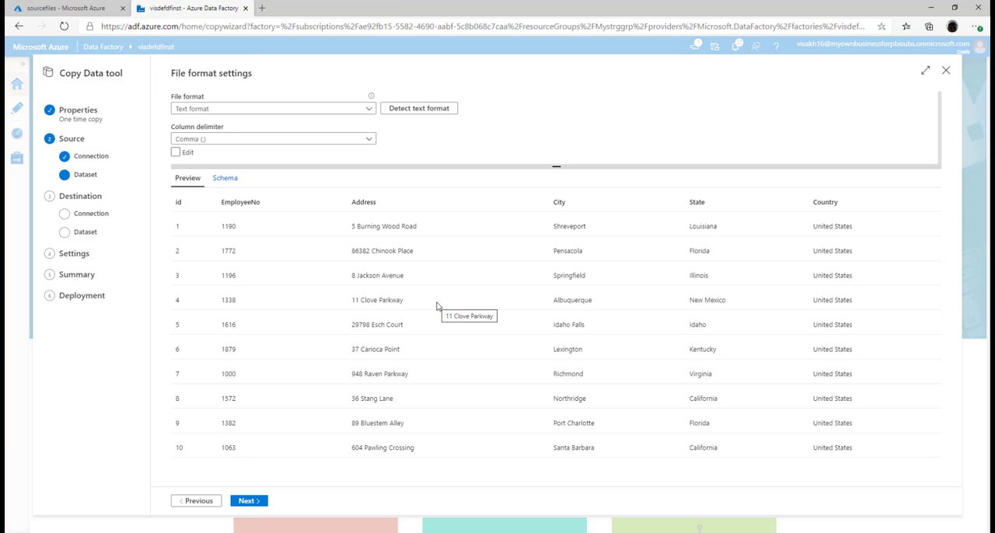
left_click(223, 187)
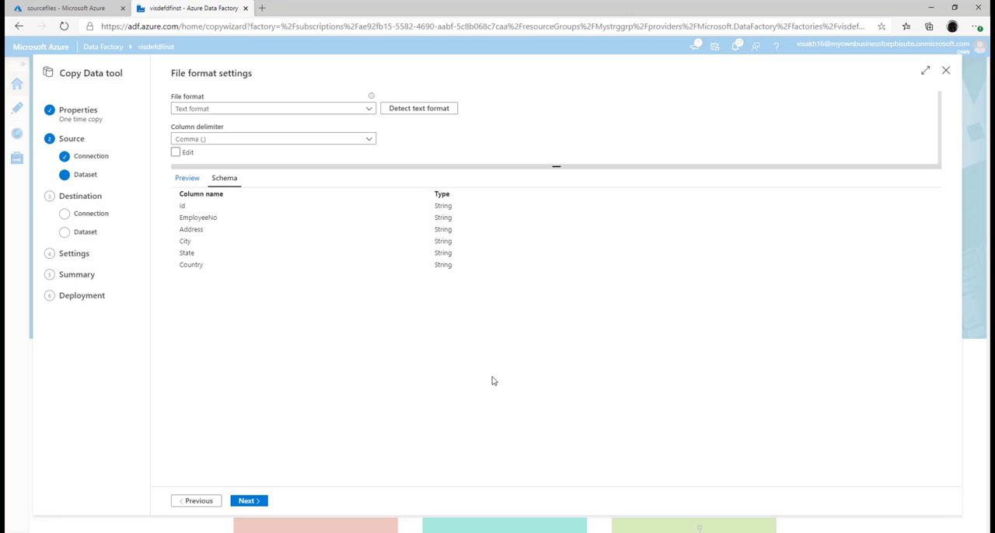
left_click(551, 532)
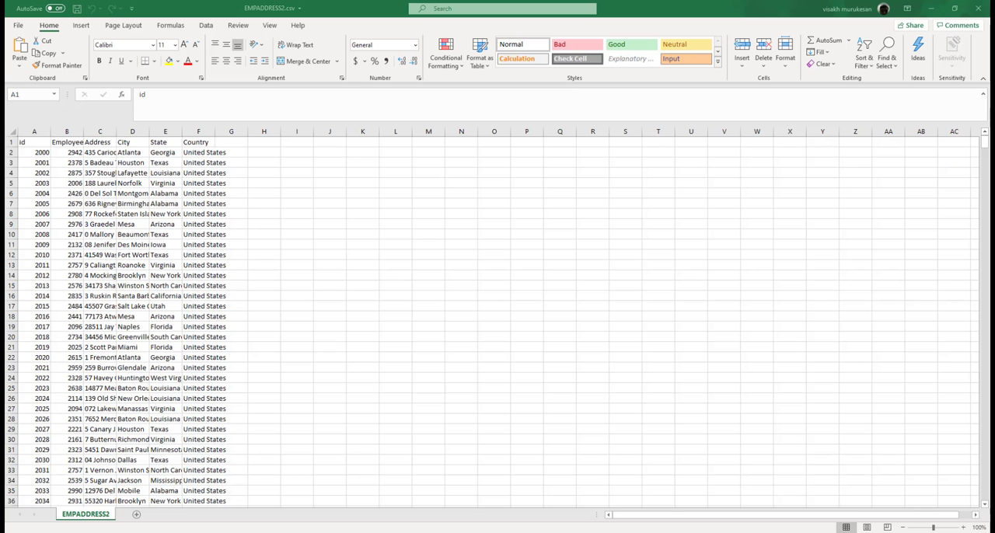
right_click(204, 142)
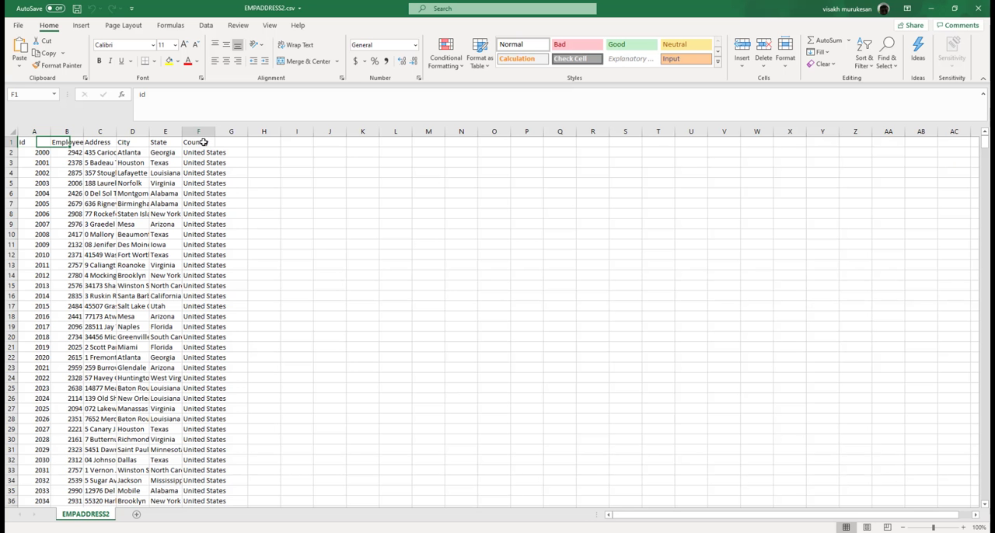
key("Escape")
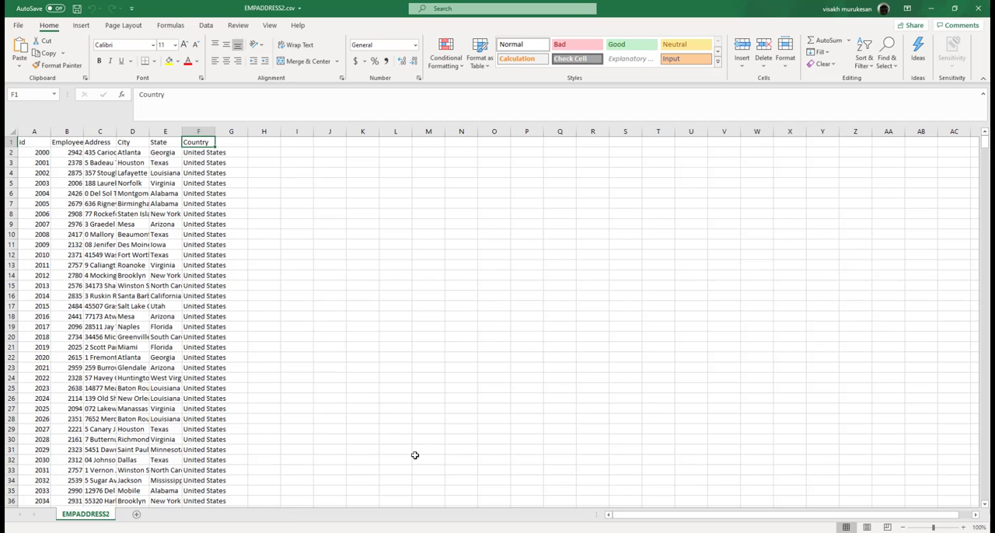
left_click(296, 532)
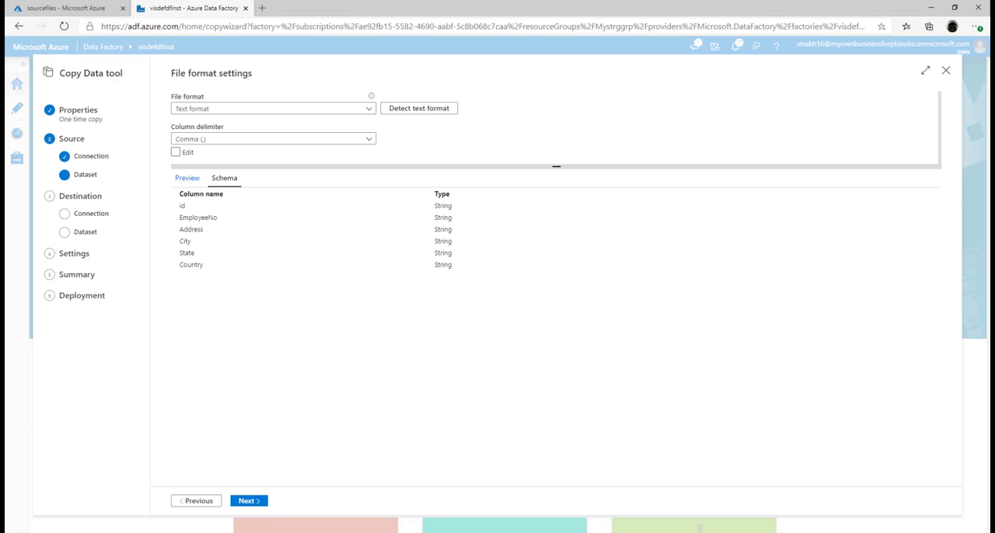
left_click(249, 501)
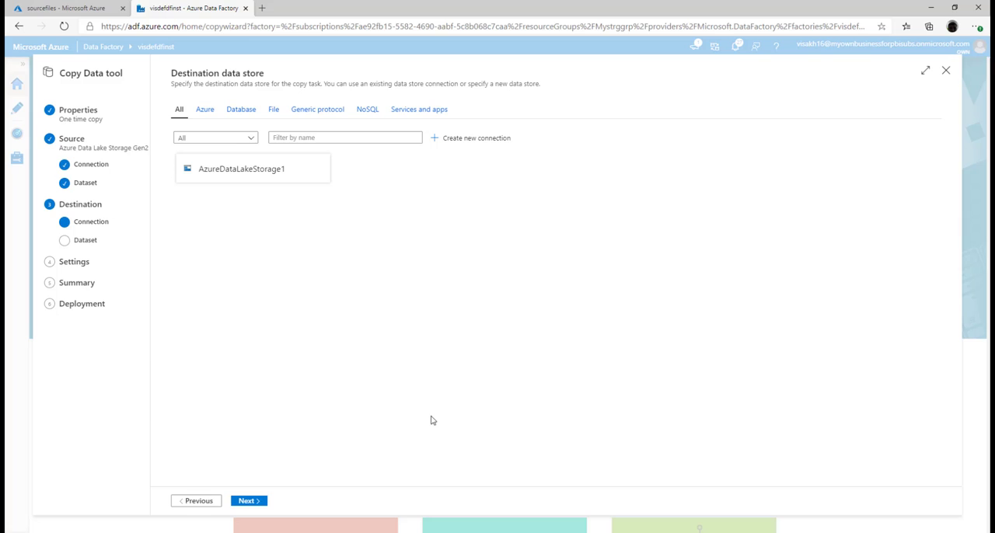
Inspect the self-hosted node's status, settings and connection diagnostics in Microsoft Integration Runtime Configuration Manager, then return to the destination data store.
left_click(495, 531)
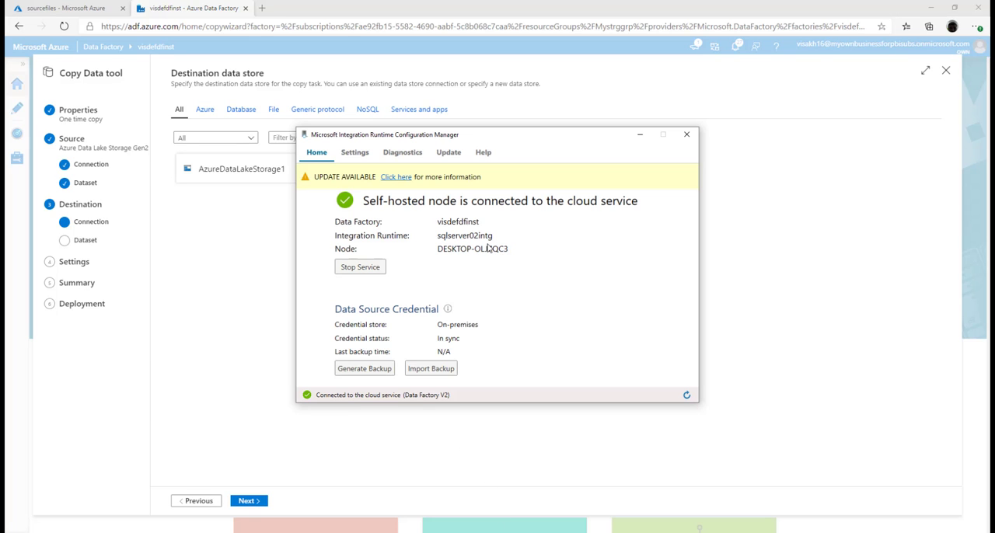
left_click(356, 153)
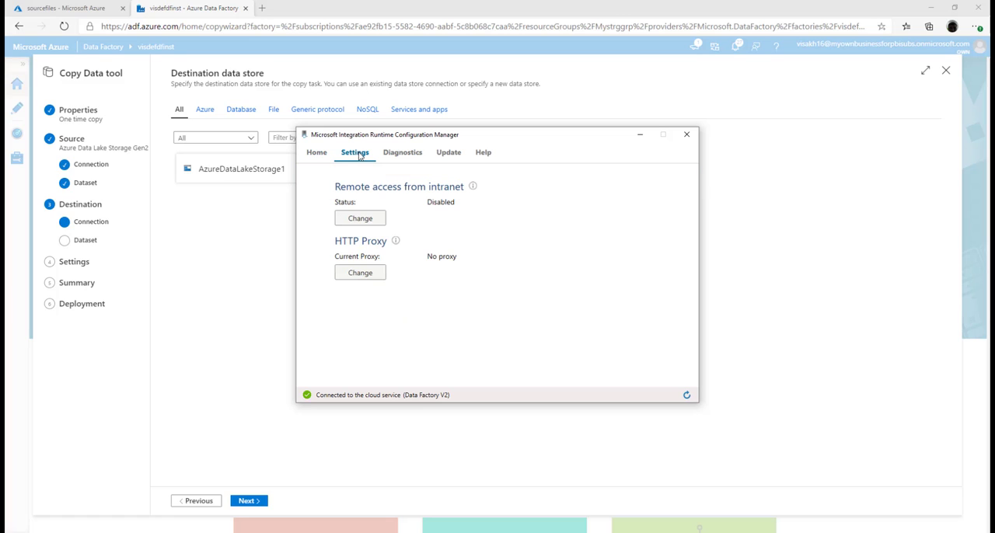
left_click(400, 154)
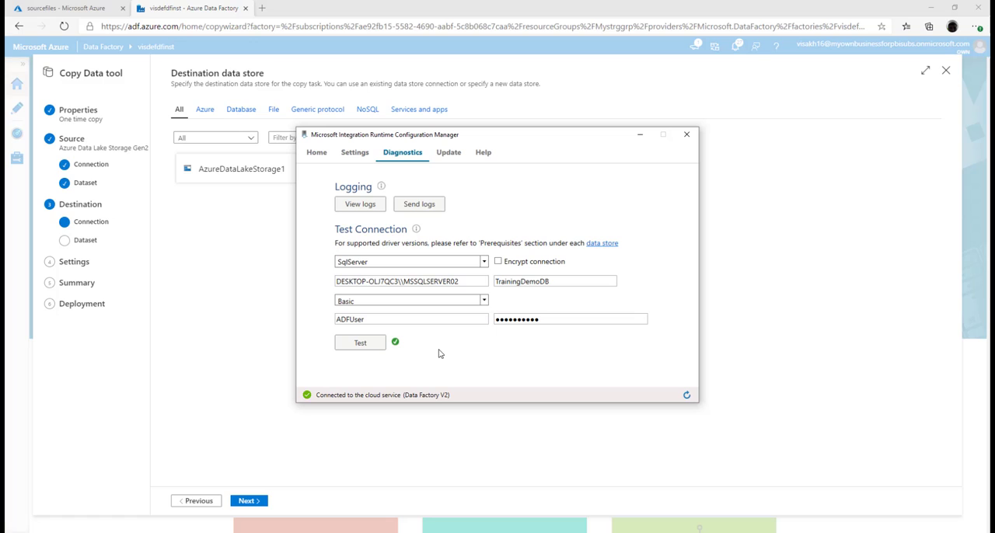
left_click(556, 90)
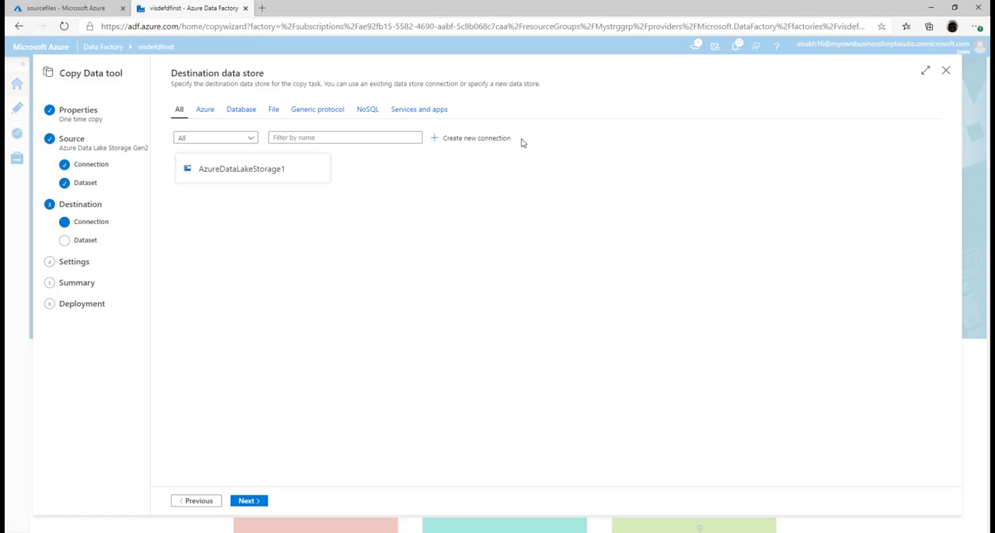
Start a new connection for the destination data store, choosing SQL Server as the linked service type.
left_click(488, 140)
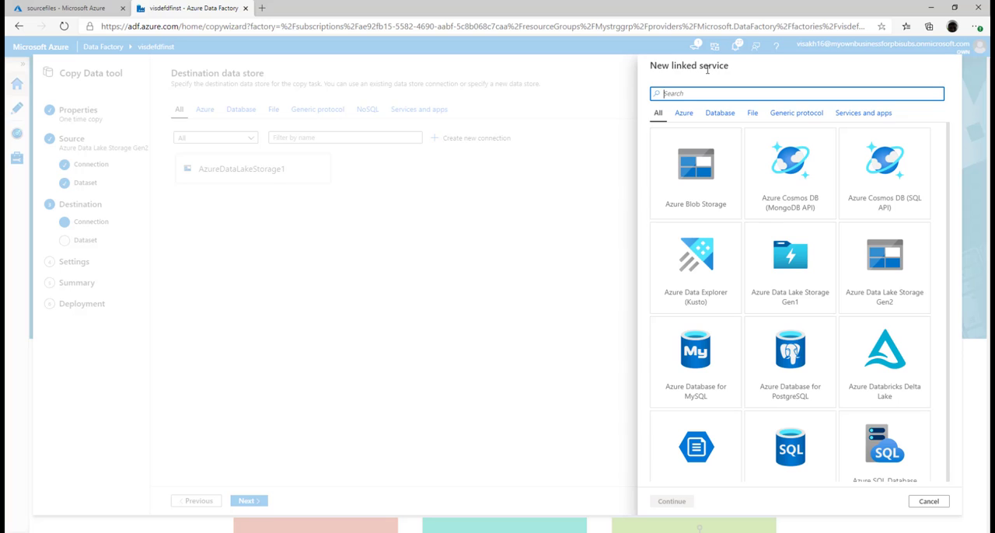
left_click(718, 115)
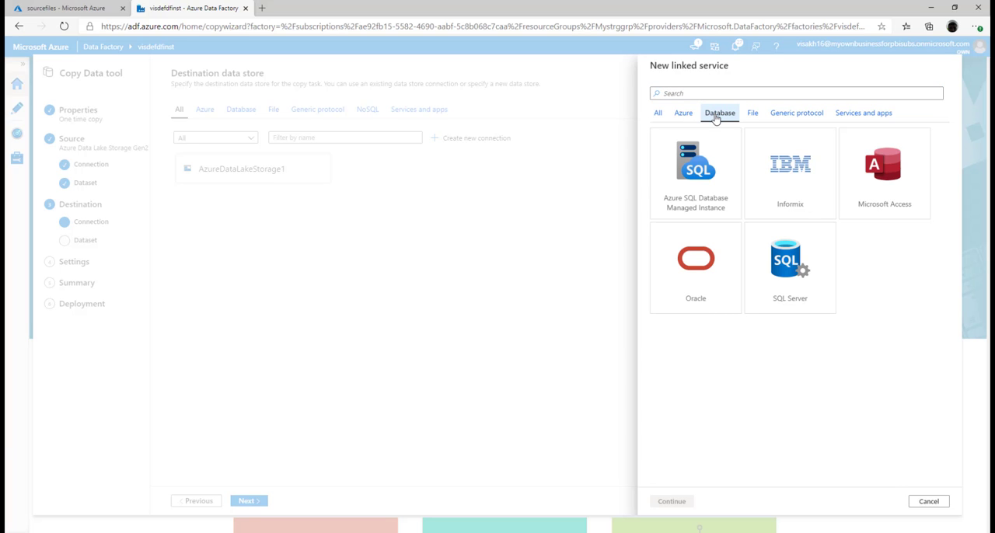
left_click(789, 262)
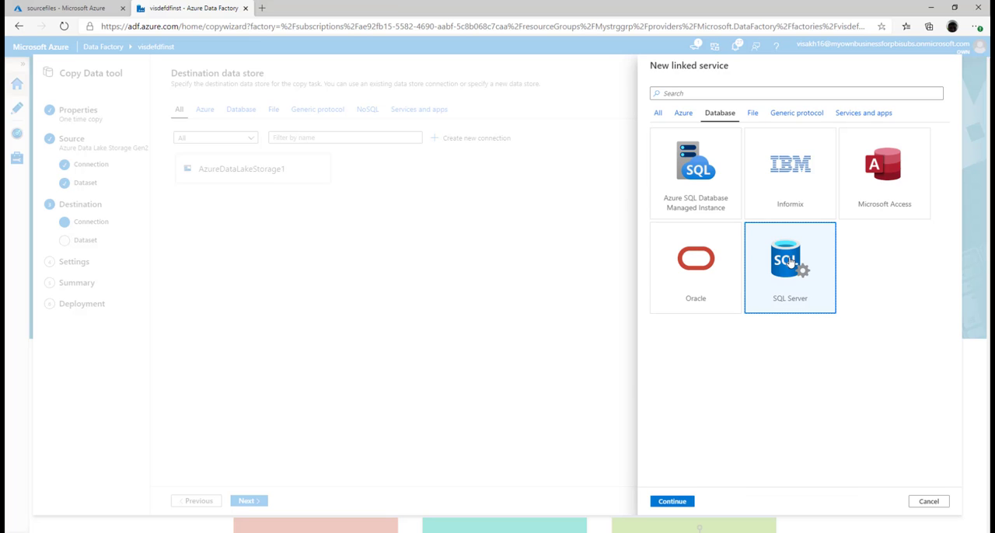
left_click(681, 502)
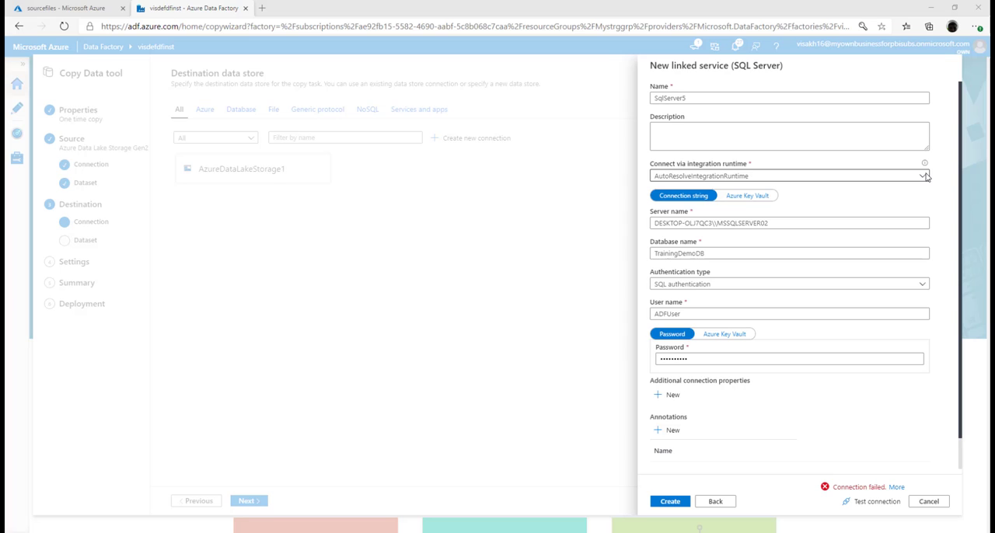
Create the linked service through sqlserver02intg for TrainingDemoDB on DESKTOP-OLJ7QC3\MSSQLSERVER02, with SQL user ADFUser and the account password, testing the connection first.
left_click(924, 176)
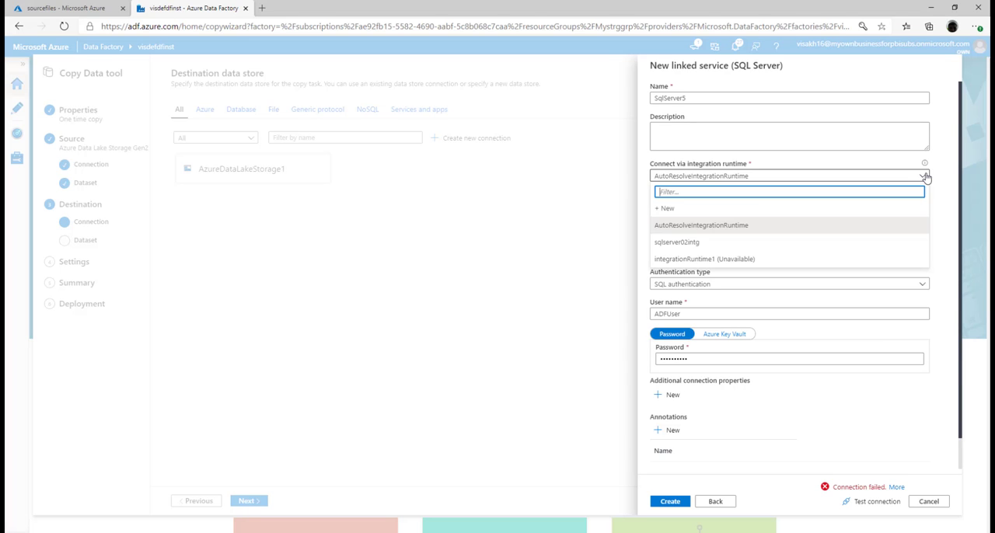
left_click(691, 242)
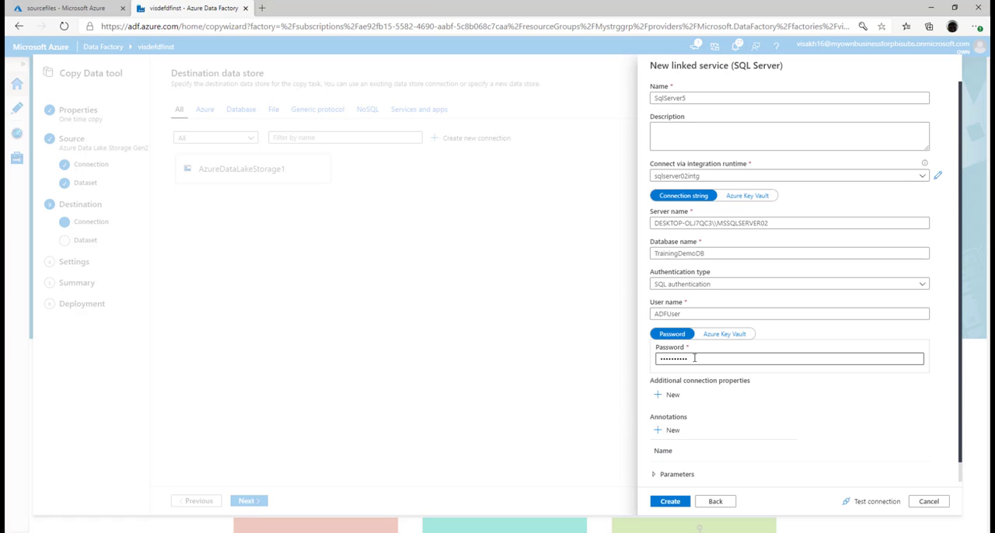
left_click(871, 503)
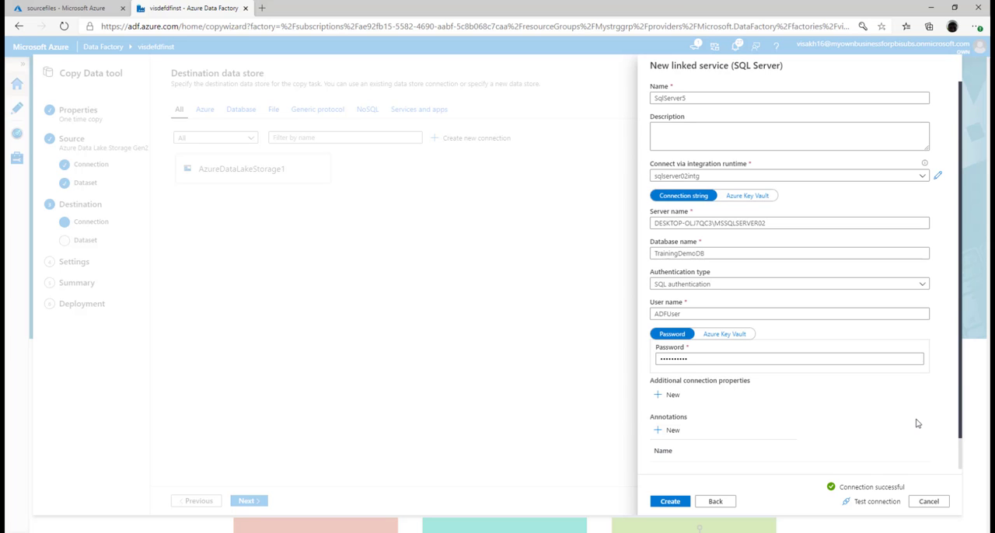
left_click(667, 503)
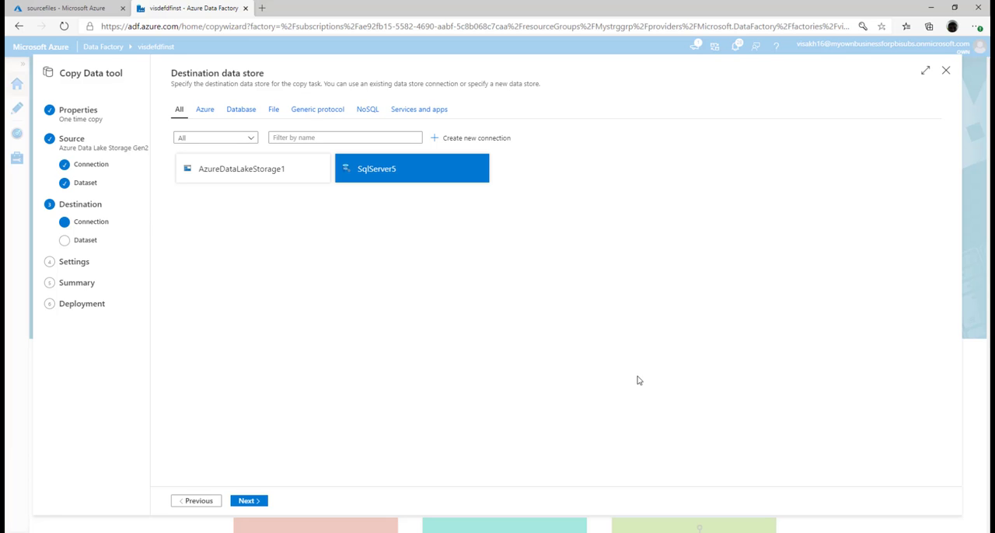
Use the new SQL Server connection as destination, name the auto-created table adf_EmpAddress, and continue to column mapping.
left_click(247, 501)
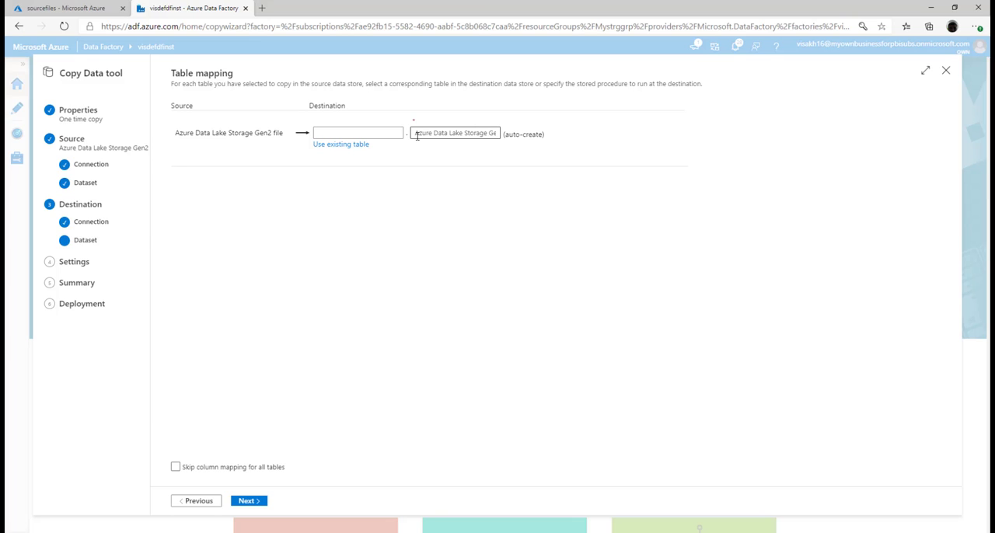
left_click_drag(416, 136, 567, 139)
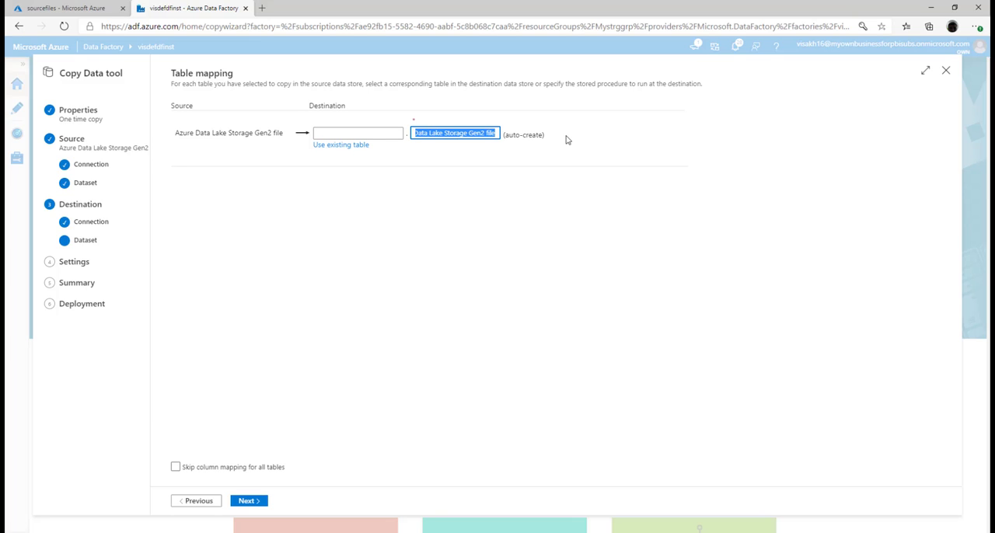
key("BackSpace")
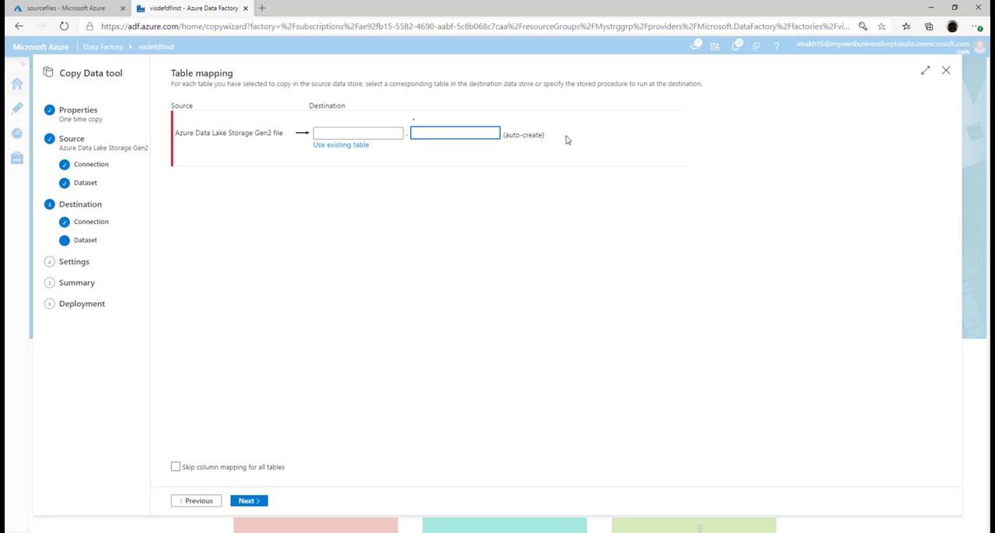
type("adf_EmpAddress")
left_click(256, 505)
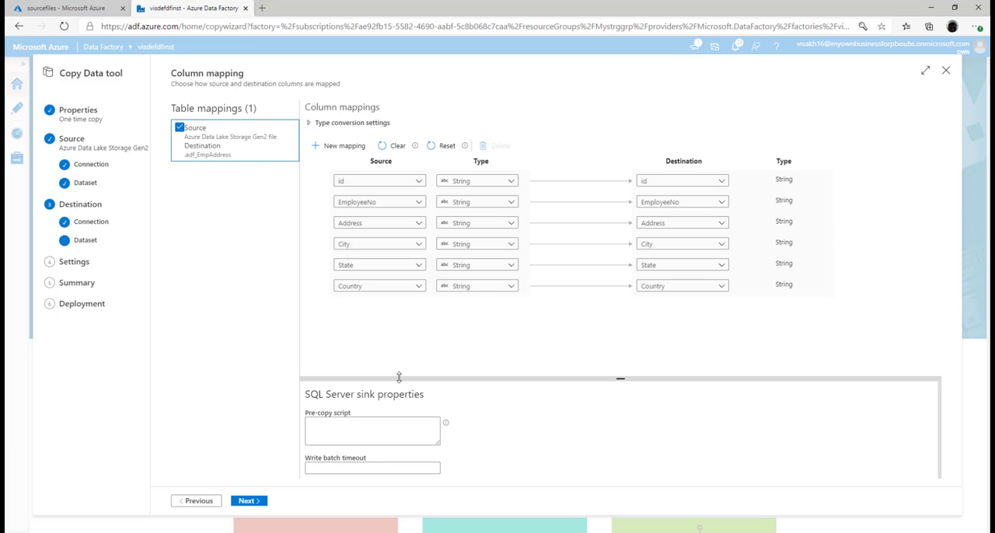
Accept the column mapping, default settings and summary to deploy the copy pipeline, and open its run monitoring.
left_click(247, 501)
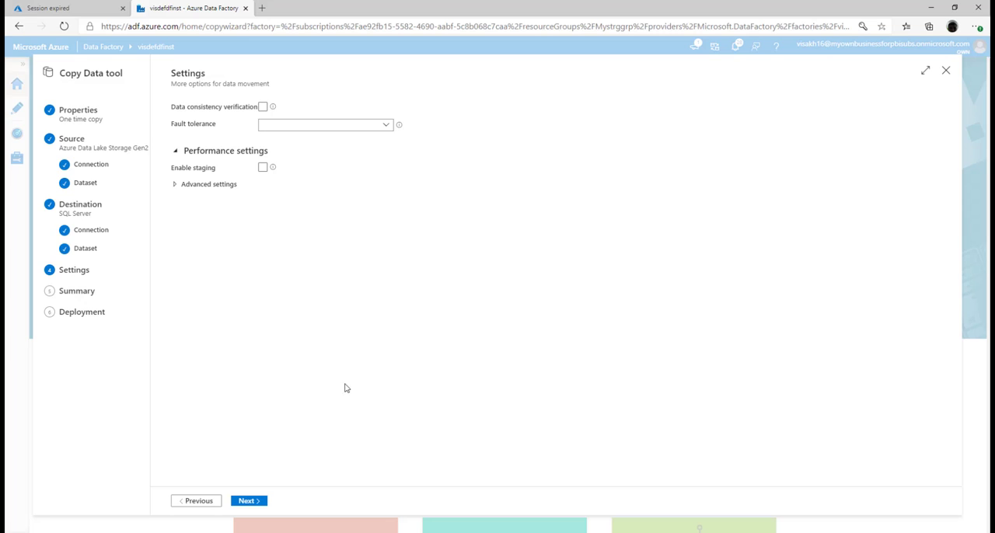
left_click(247, 501)
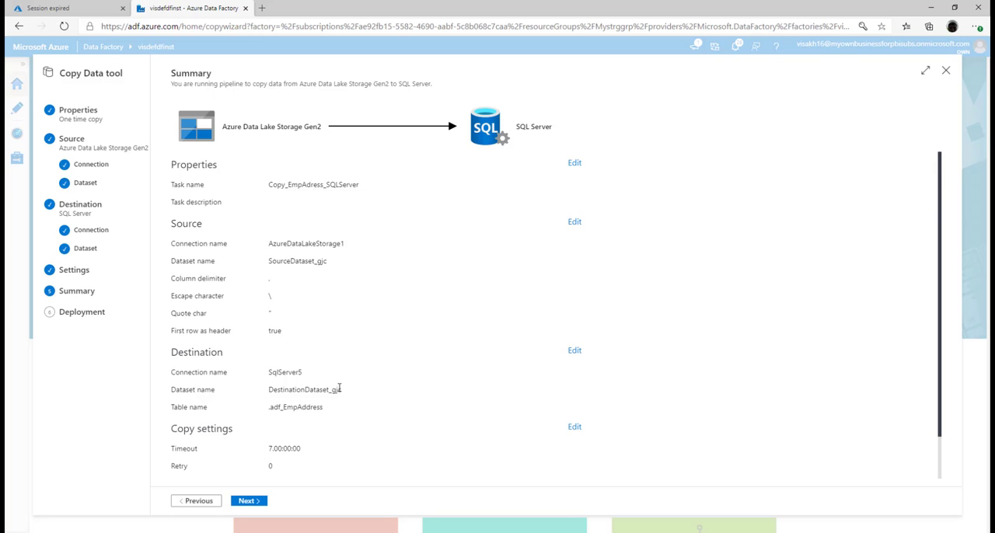
left_click(248, 501)
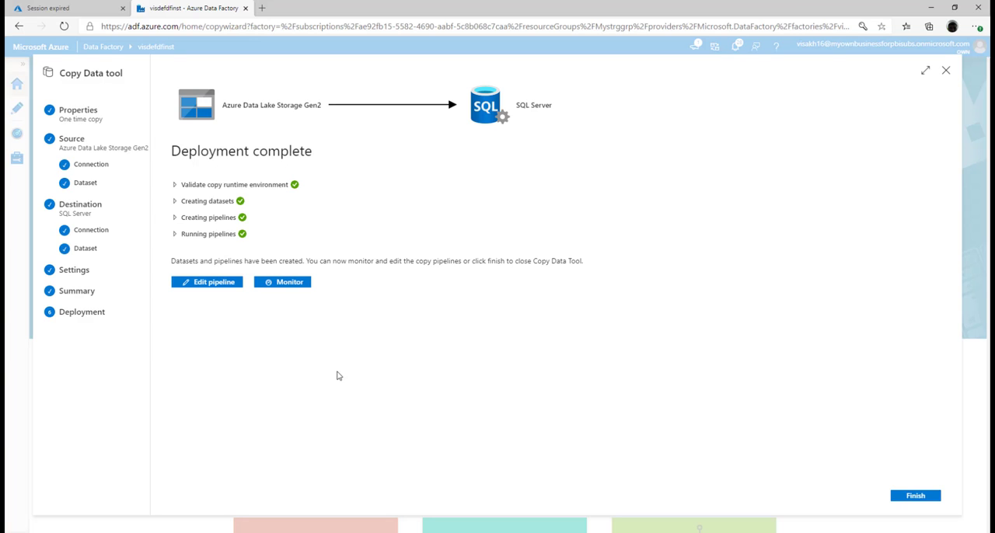
left_click(281, 284)
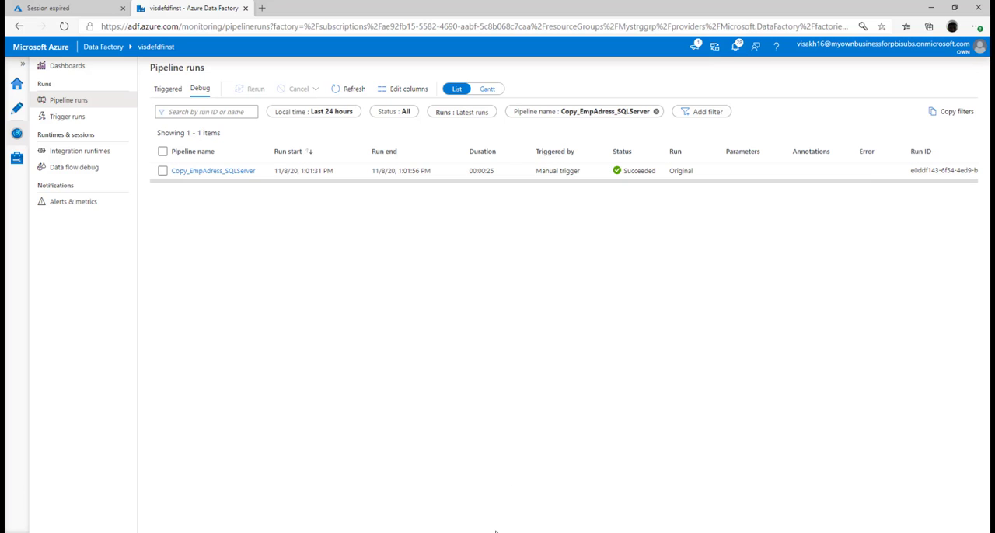
Switch to SQL Server Management Studio and query the top 1000 rows of dbo.adf_EmpAddress in TrainingDemoDB.
mouse_move(471, 532)
left_click(471, 494)
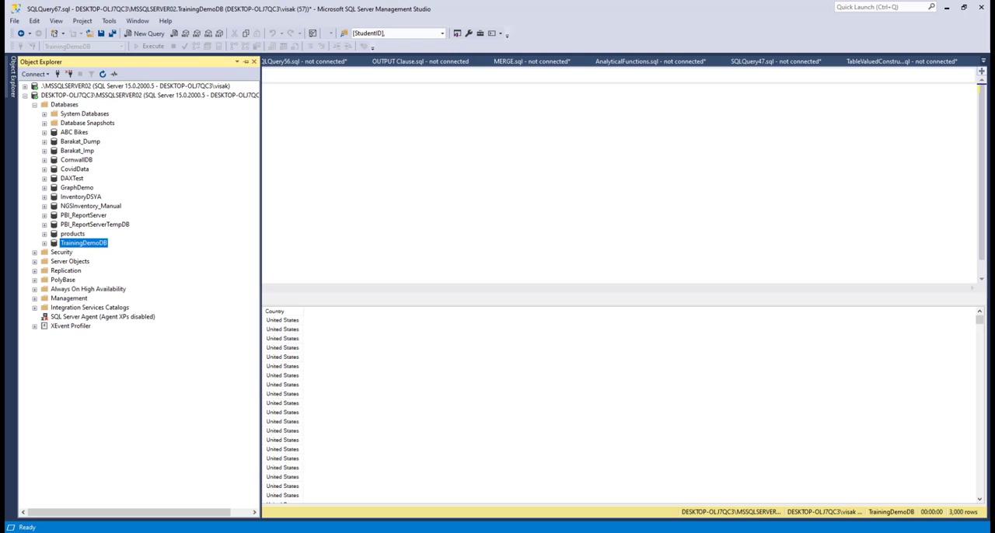
left_click(484, 197)
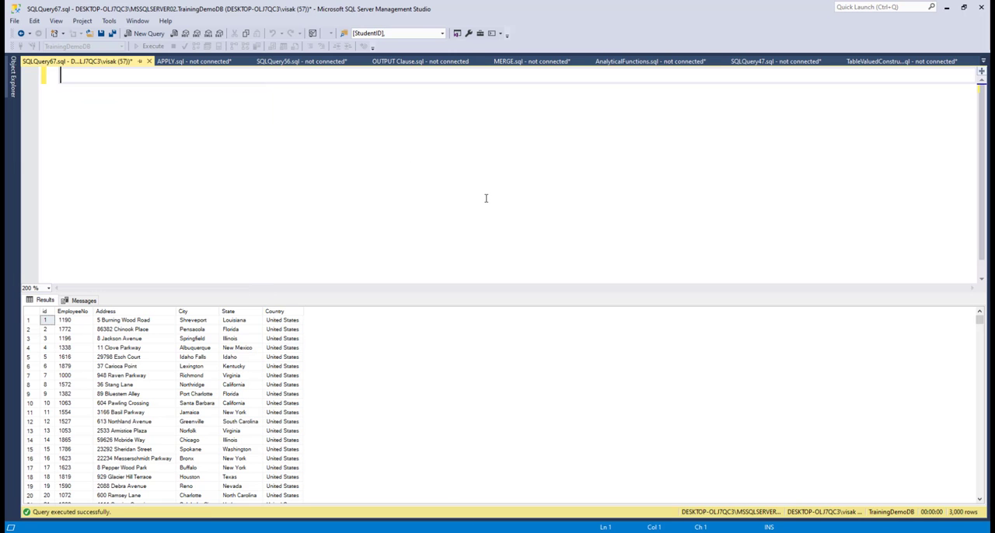
left_click(12, 78)
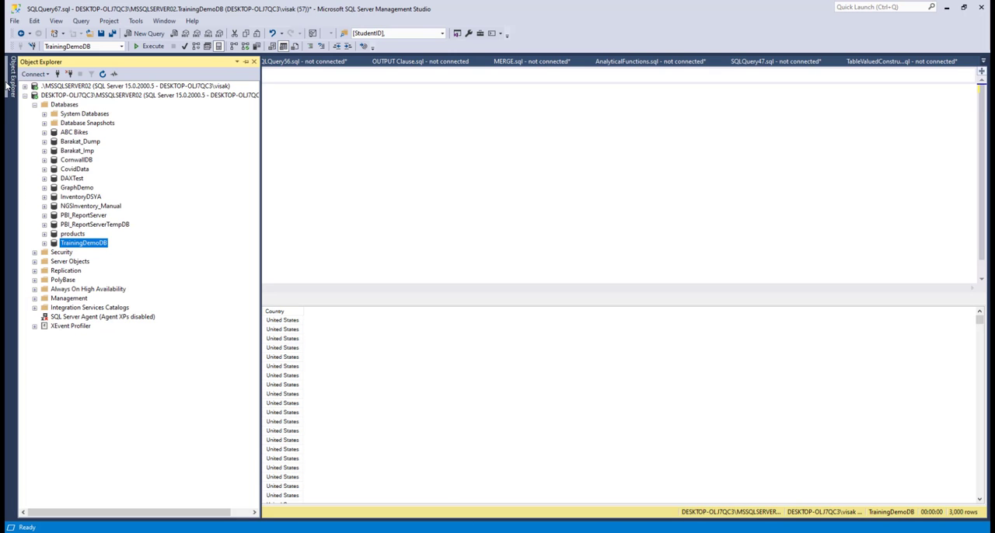
left_click(46, 244)
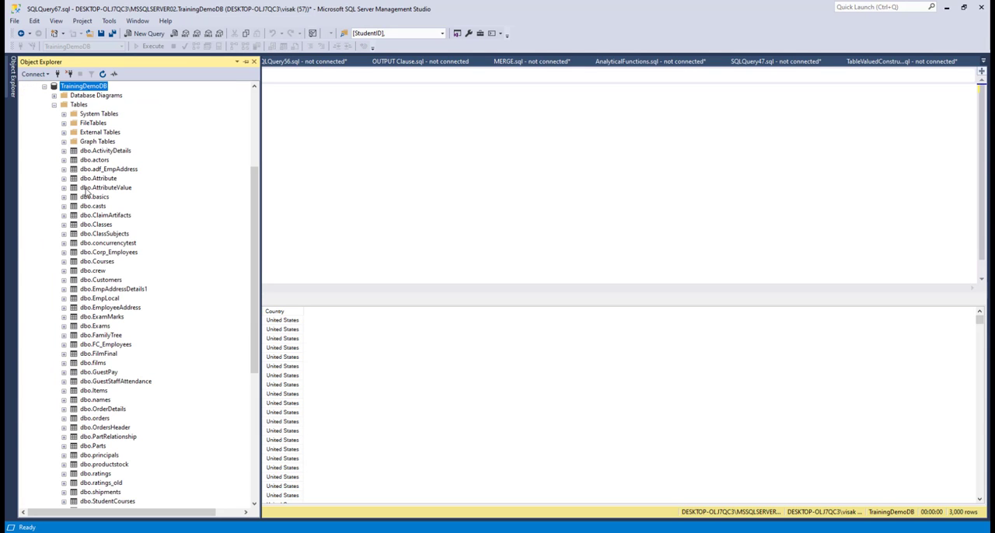
right_click(110, 167)
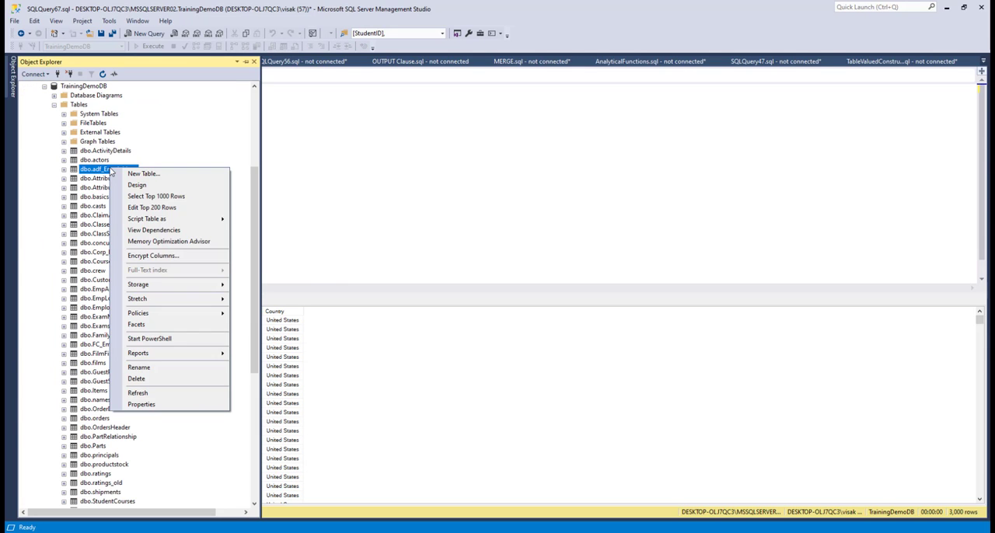
left_click(162, 196)
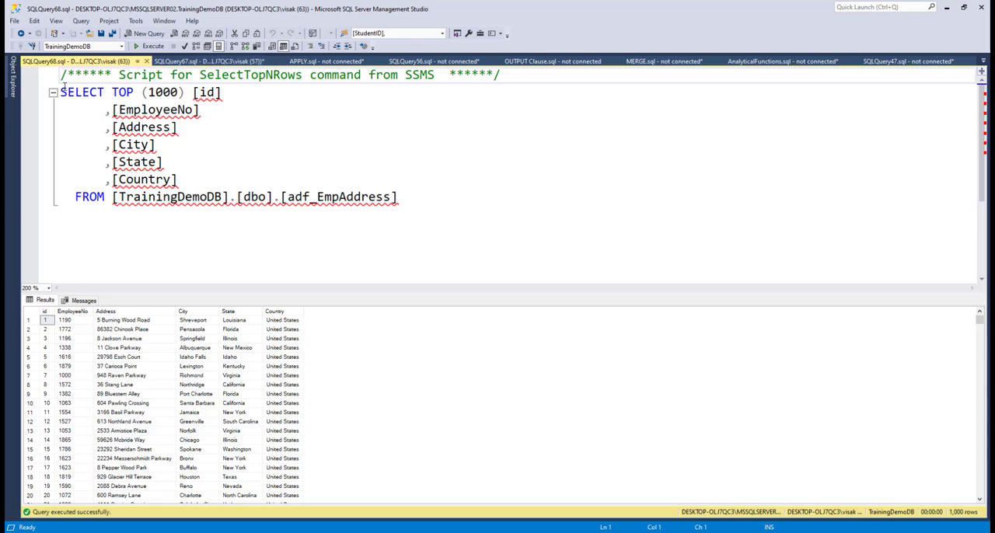
Remove TOP (1000) from the adf_EmpAddress query and execute it to return all rows.
left_click(110, 92)
left_click_drag(110, 92, 186, 92)
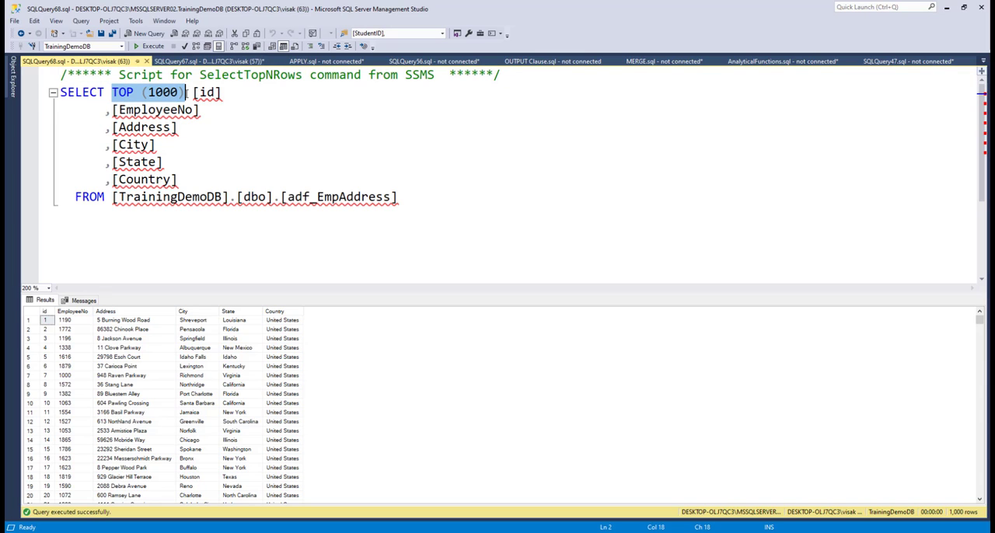
key("Delete")
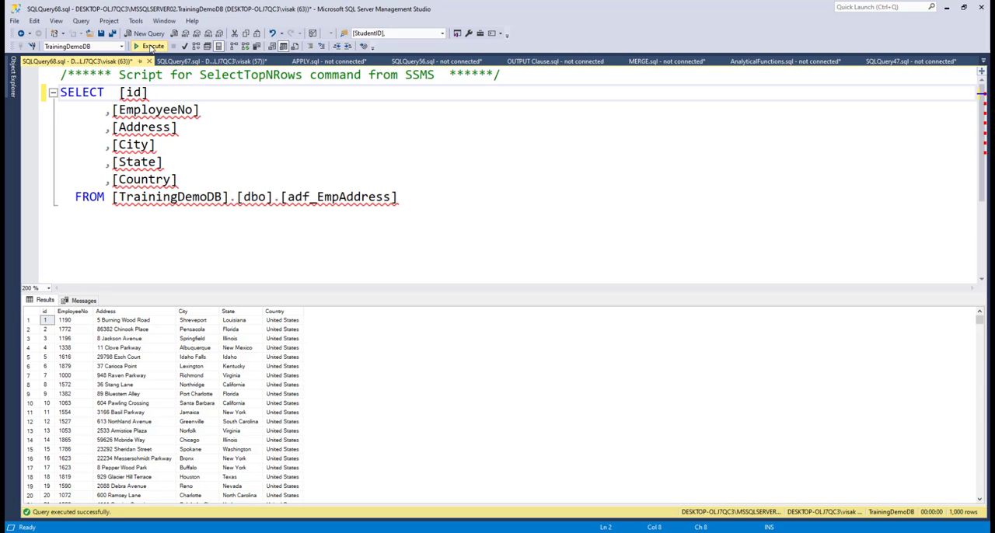
left_click(151, 47)
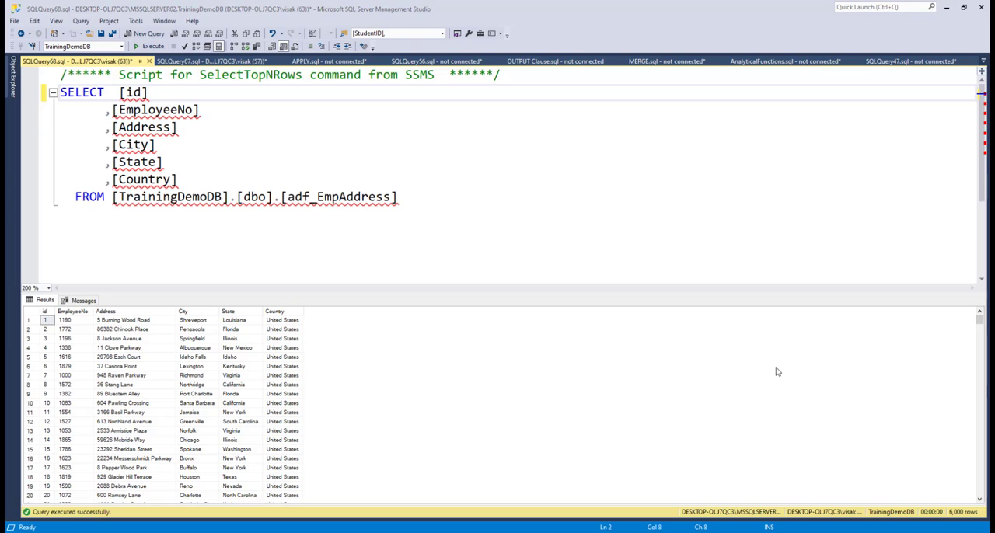
Hide the query results and rewrite the SELECT as a DELETE FROM statement on [TrainingDemoDB].[dbo].[adf_EmpAddress].
key("ctrl+z")
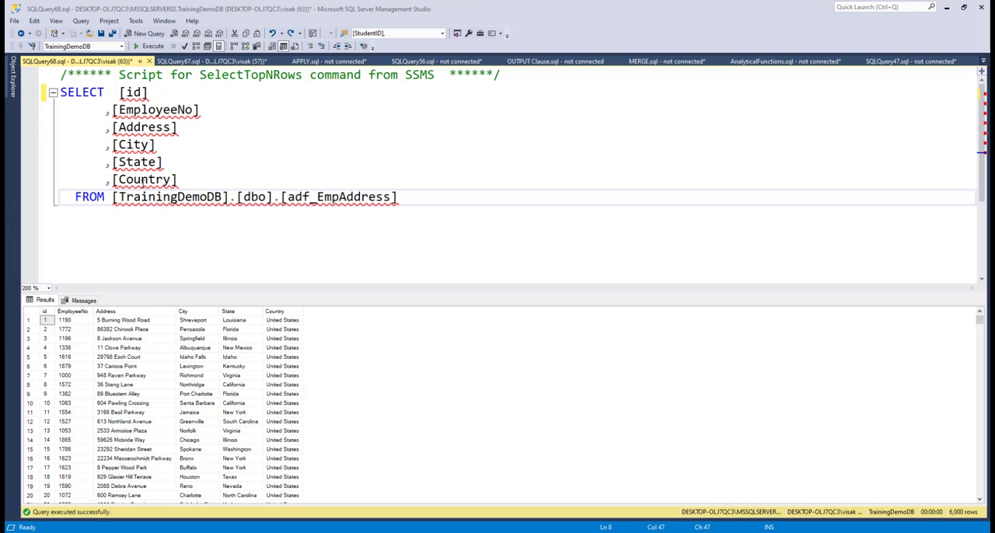
key("ctrl+r")
left_click(178, 178)
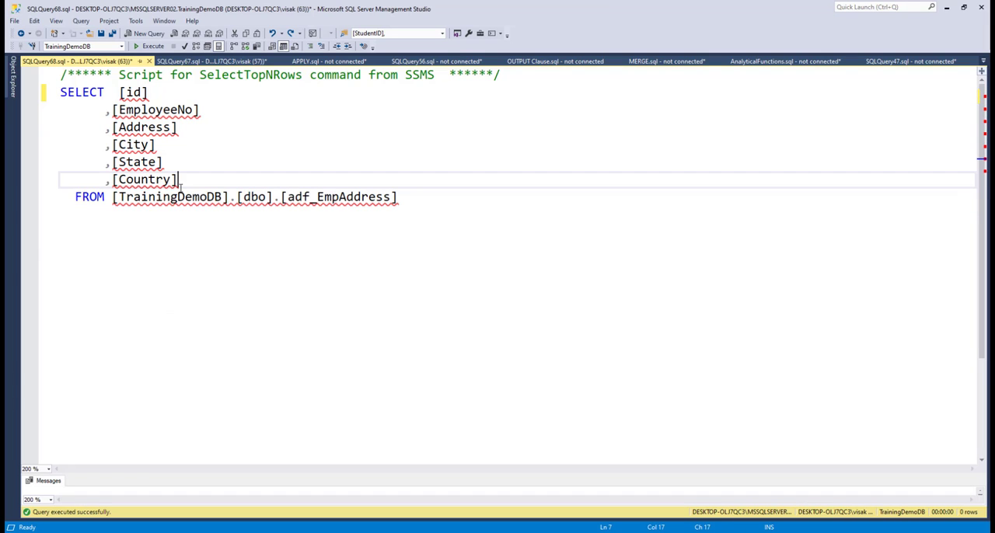
left_click(112, 201)
right_click(61, 75)
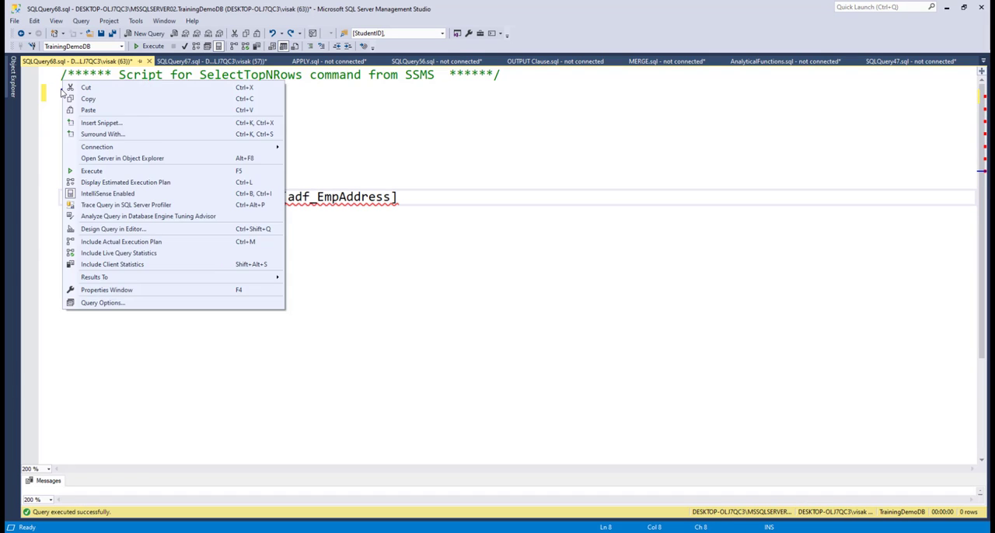
key("Escape")
left_click_drag(60, 92, 113, 197)
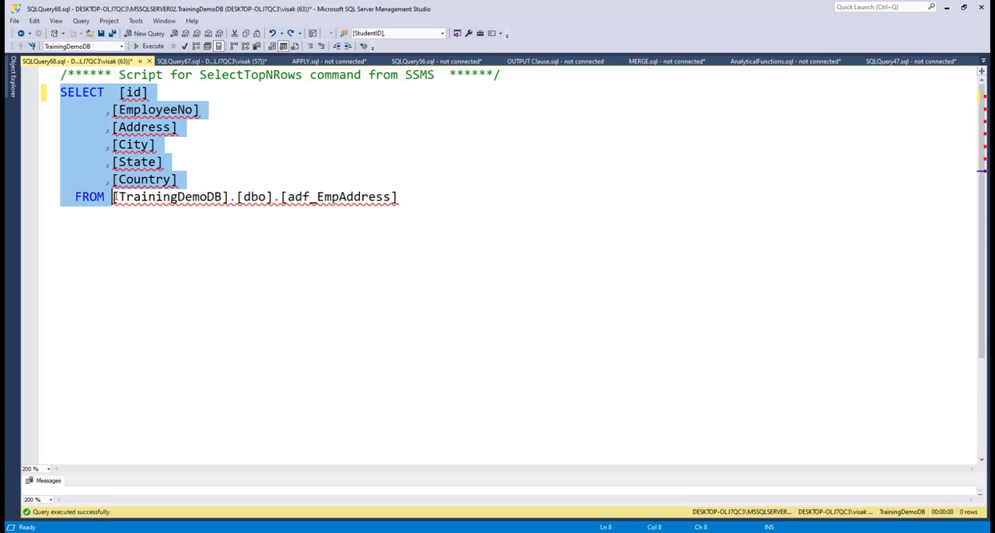
type("DE")
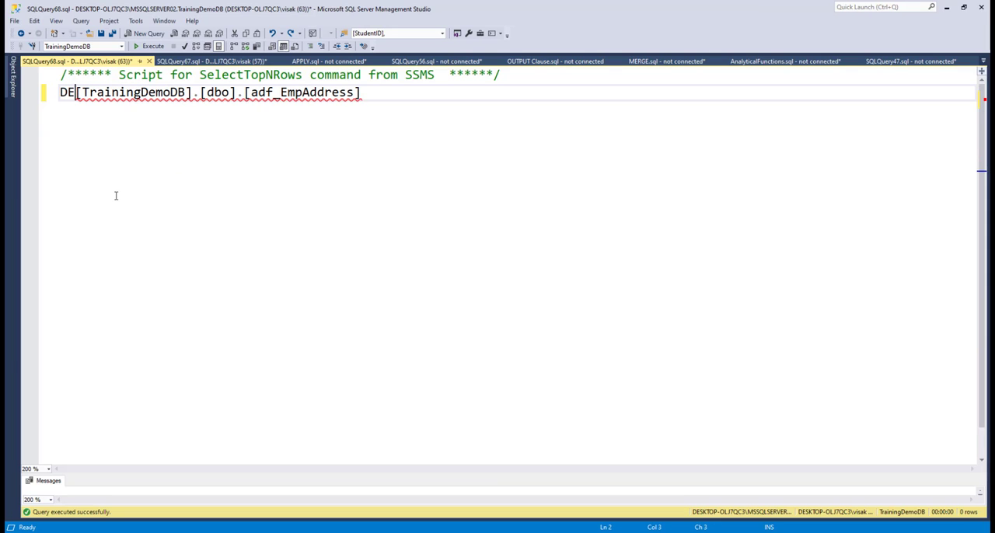
type("LTE ")
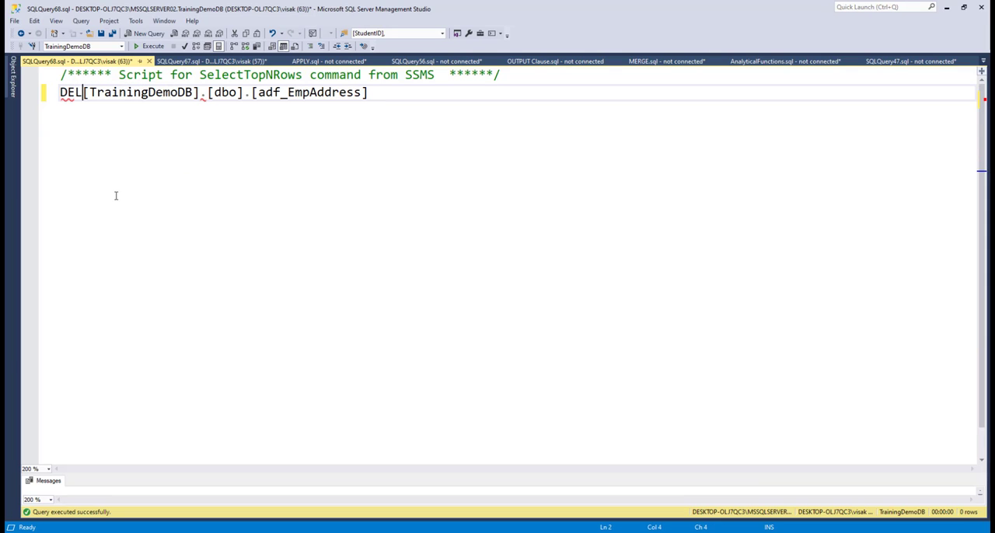
type("FROM")
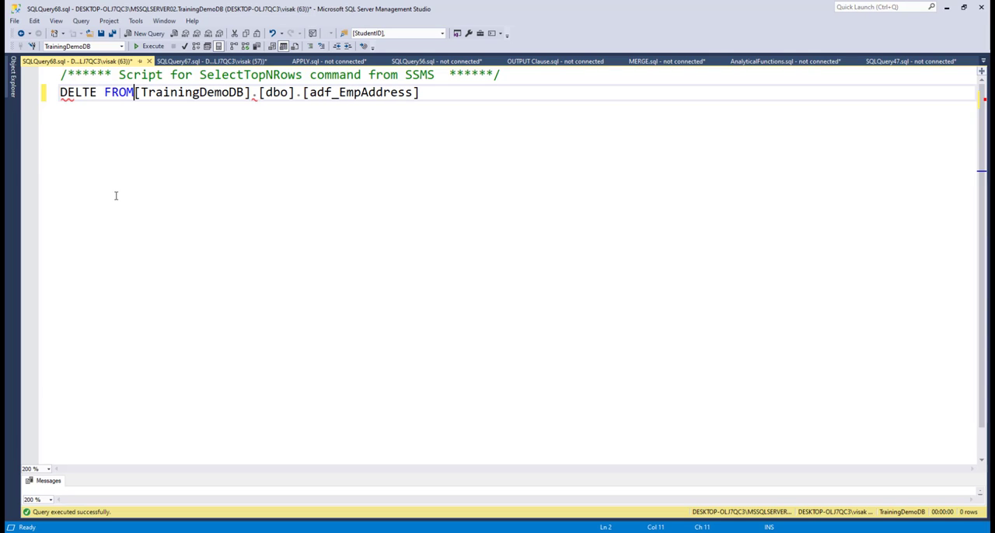
key("Left")
key("Left")
key("Left")
key("Left")
key("Left")
key("Left")
key("Left")
key("Left")
key("Left")
key("Right")
key("Right")
type("E")
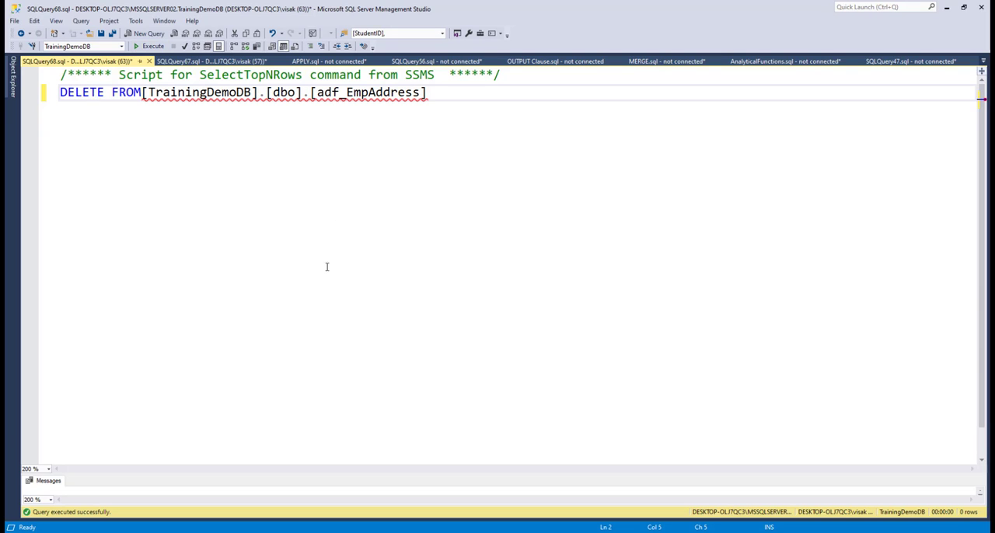
Switch to Azure Data Factory and start a new string parameter named Filesource for the file path of SourceDataset_gjc.
mouse_move(271, 532)
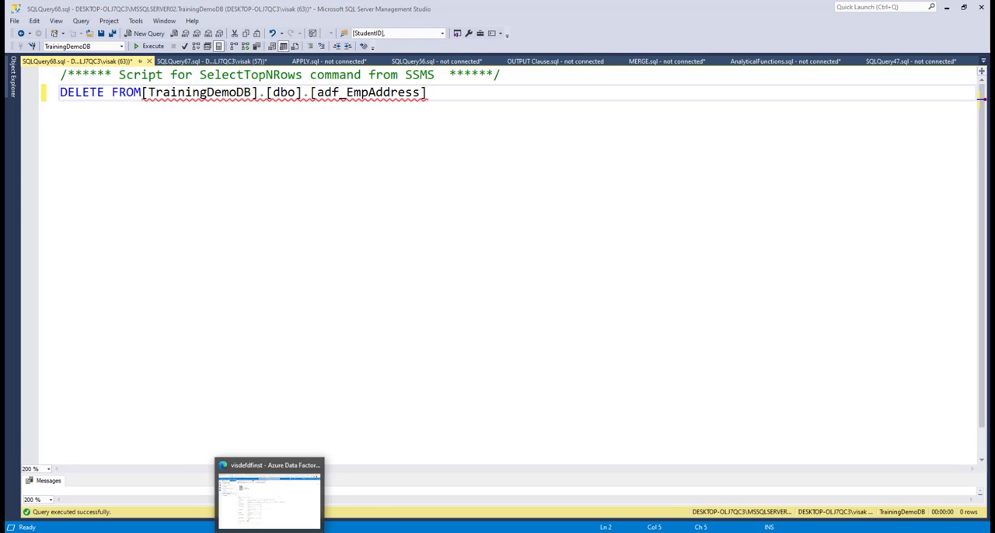
left_click(270, 513)
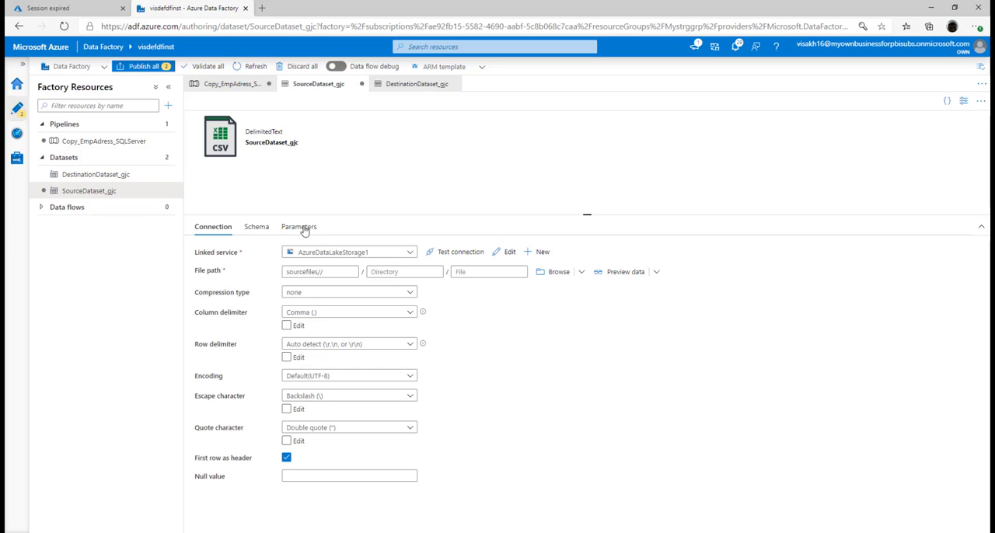
left_click(338, 272)
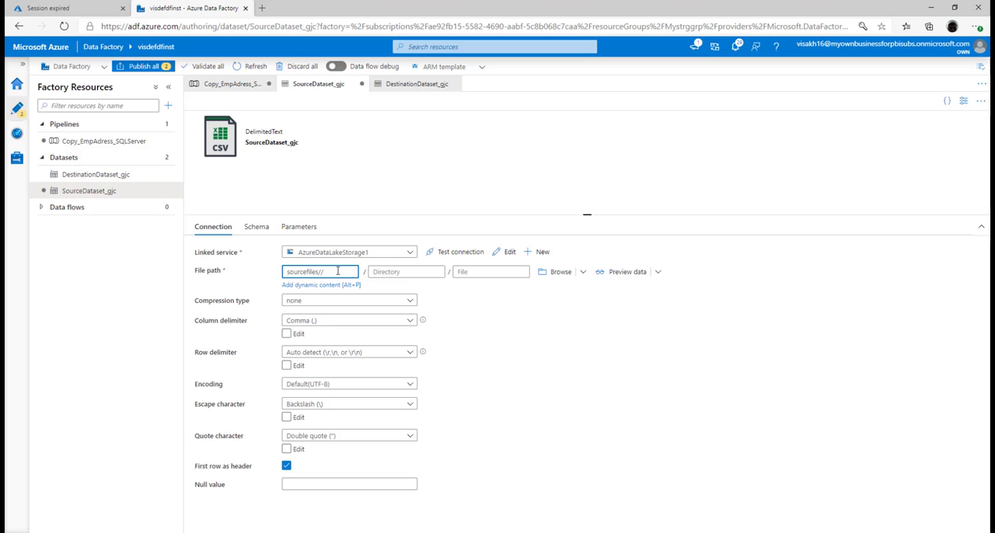
left_click(343, 287)
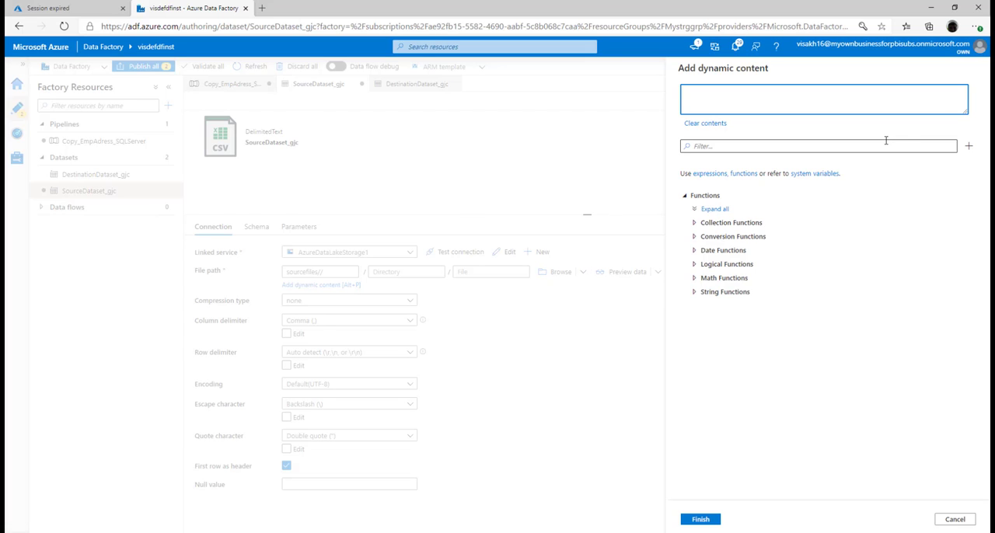
left_click(969, 149)
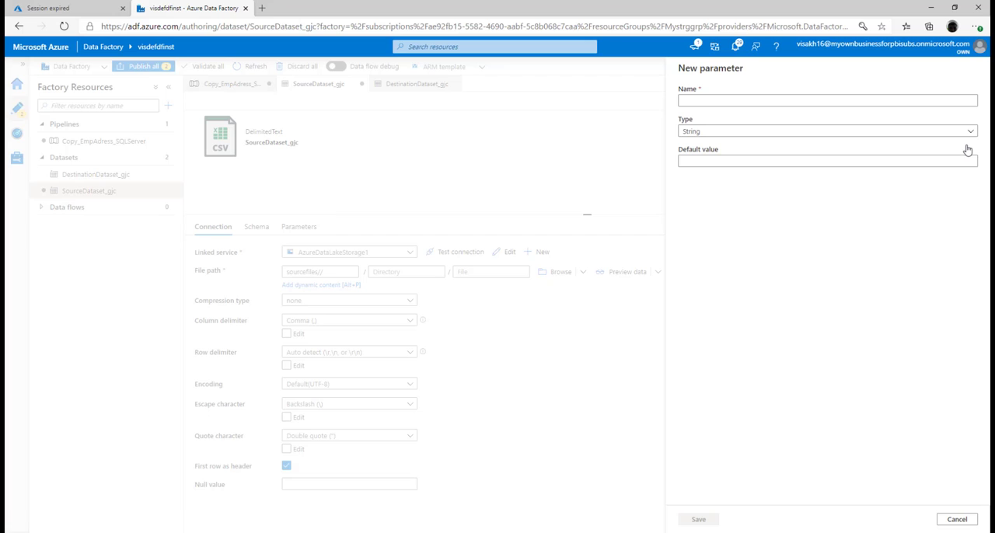
left_click(913, 100)
type("Fi")
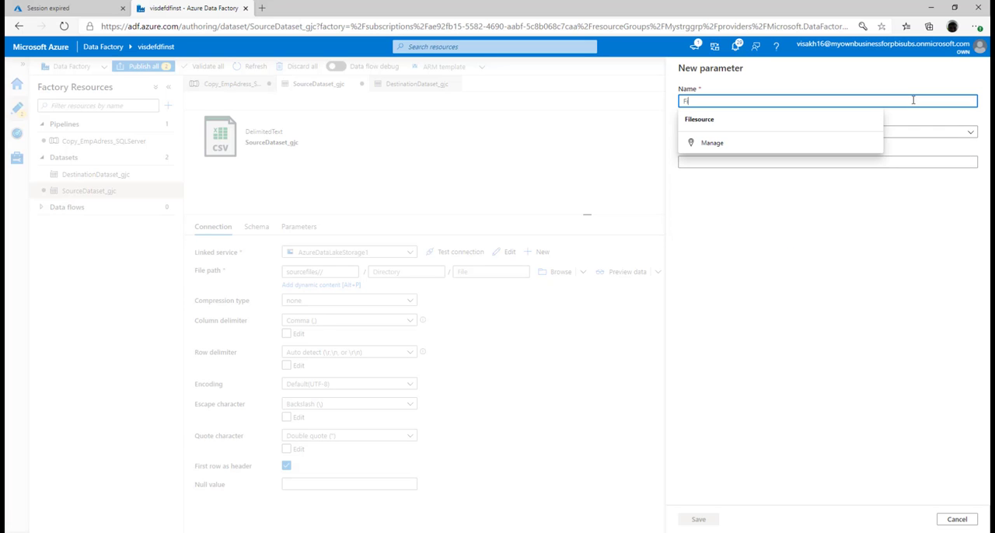
type("leource")
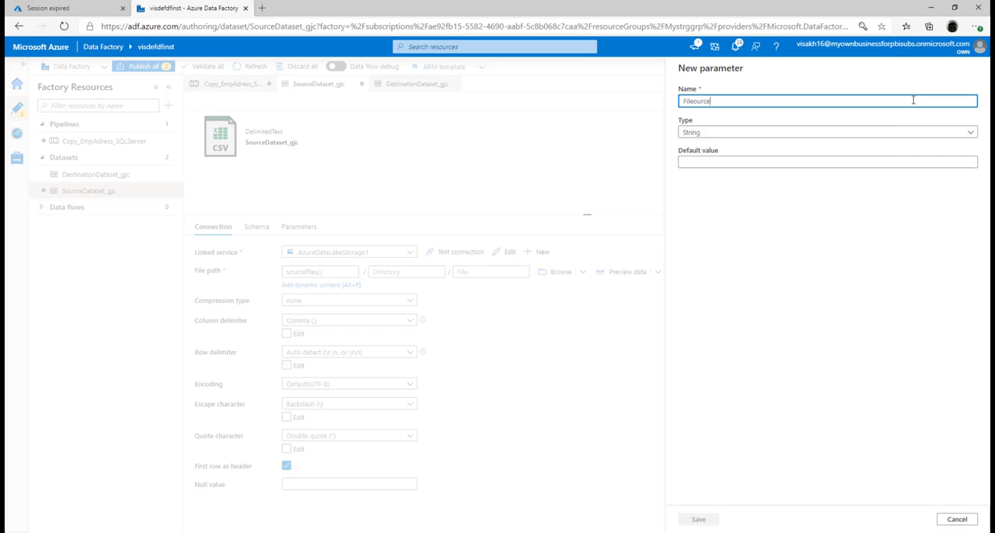
type("s")
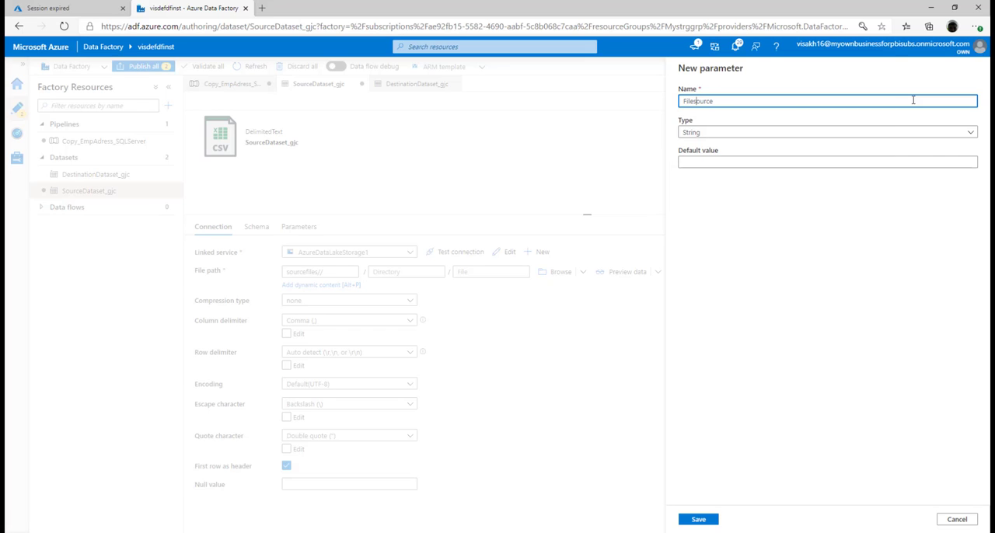
Give the Filesource parameter the default value sourcefiles// and save it.
left_click(852, 160)
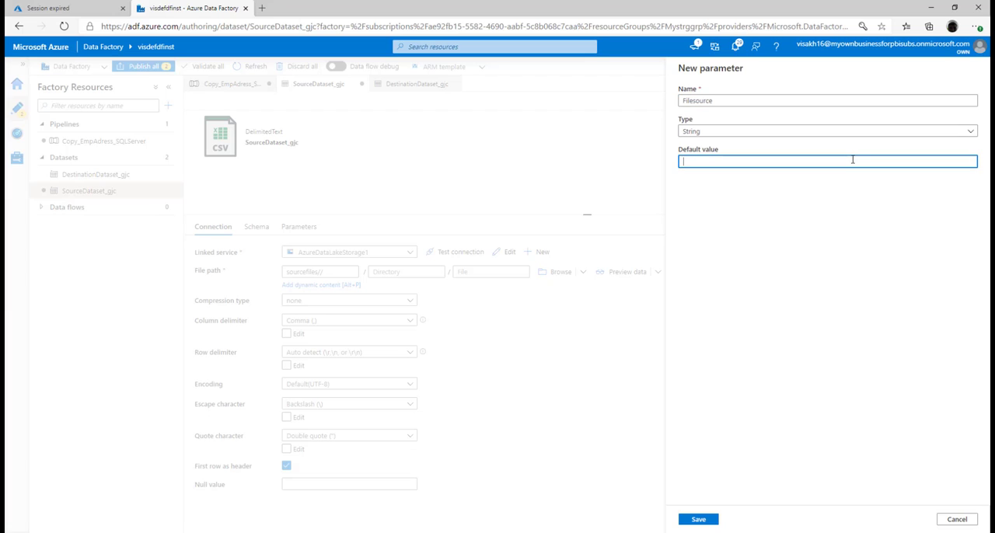
type("sourcefiles//")
left_click(705, 519)
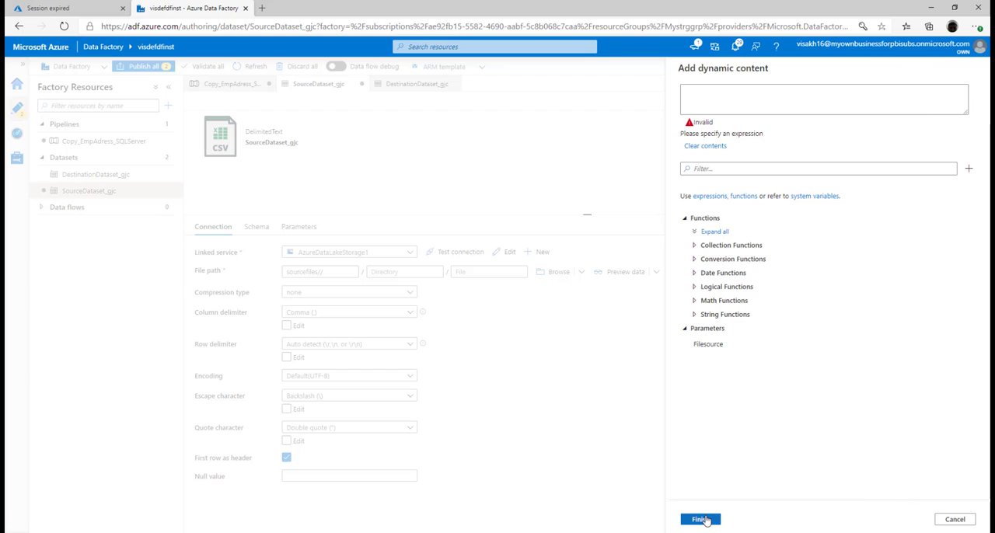
left_click(722, 344)
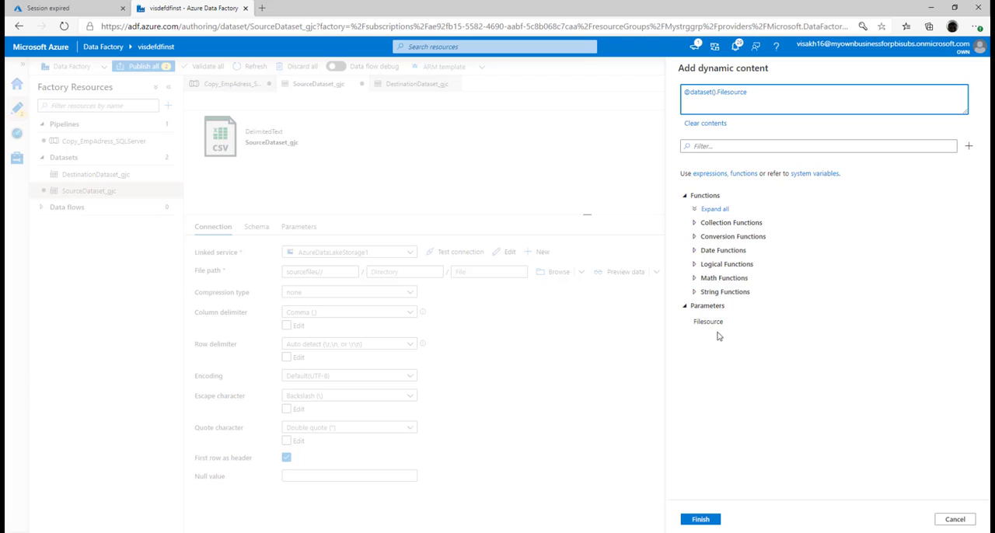
left_click(717, 323)
left_click(748, 92)
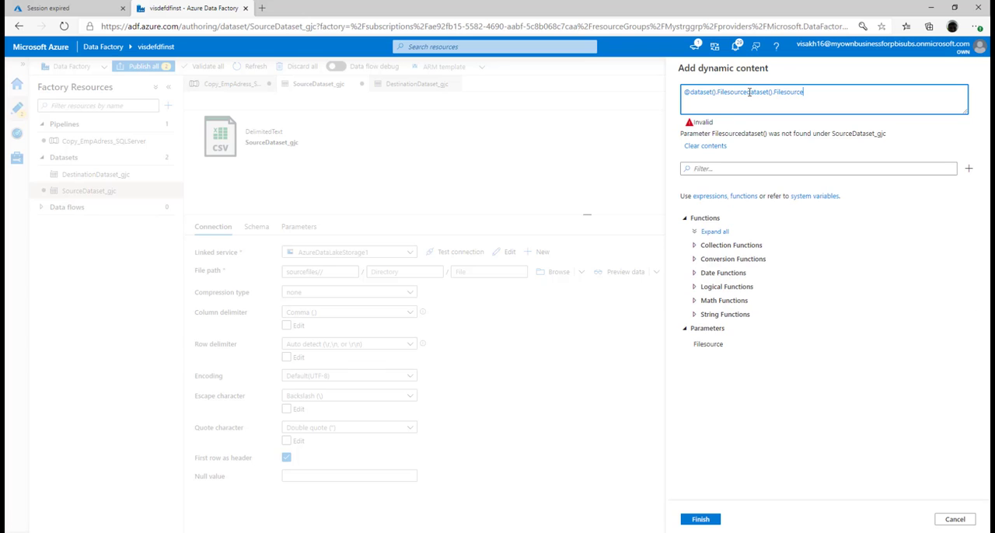
right_click(834, 91)
left_click_drag(808, 92, 748, 100)
key("BackSpace")
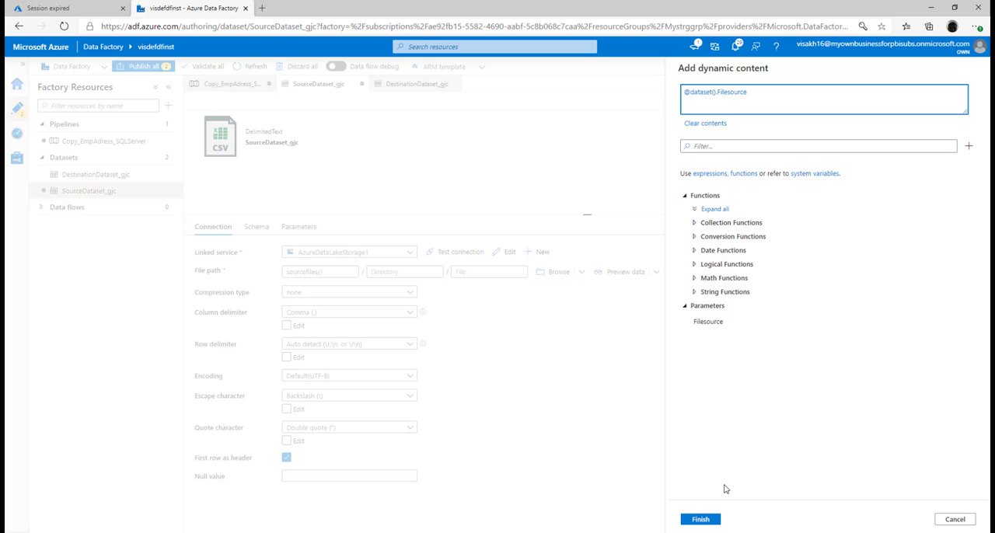
left_click(702, 519)
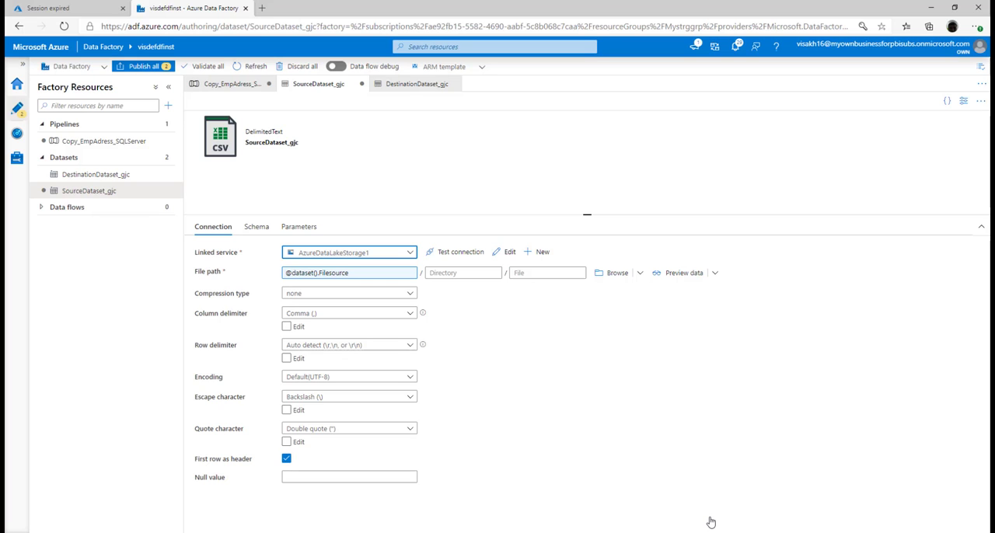
left_click(314, 228)
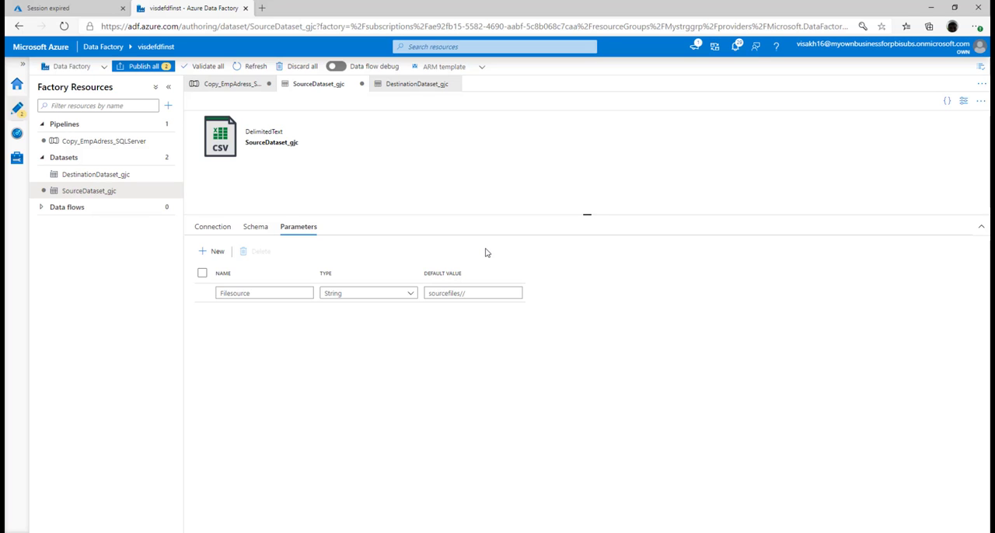
Edit the SqlServer5 linked service of DestinationDataset_gjc and start a new string parameter named ServerName for its server name.
left_click(115, 173)
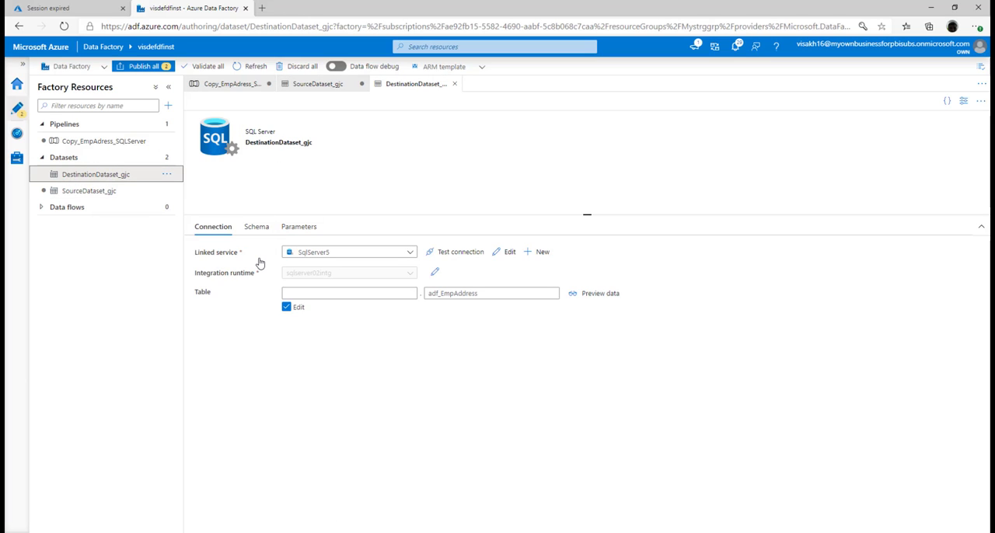
left_click(507, 251)
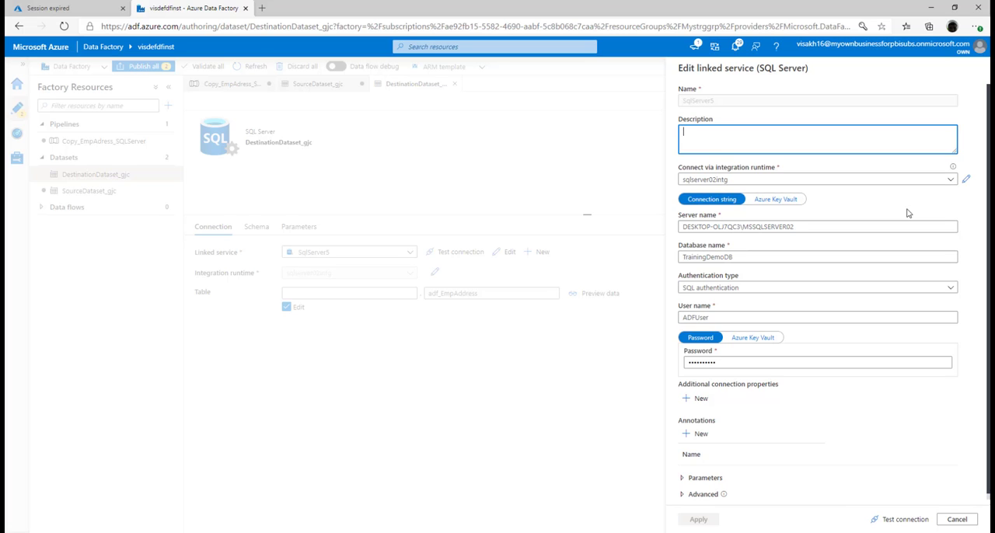
left_click(818, 224)
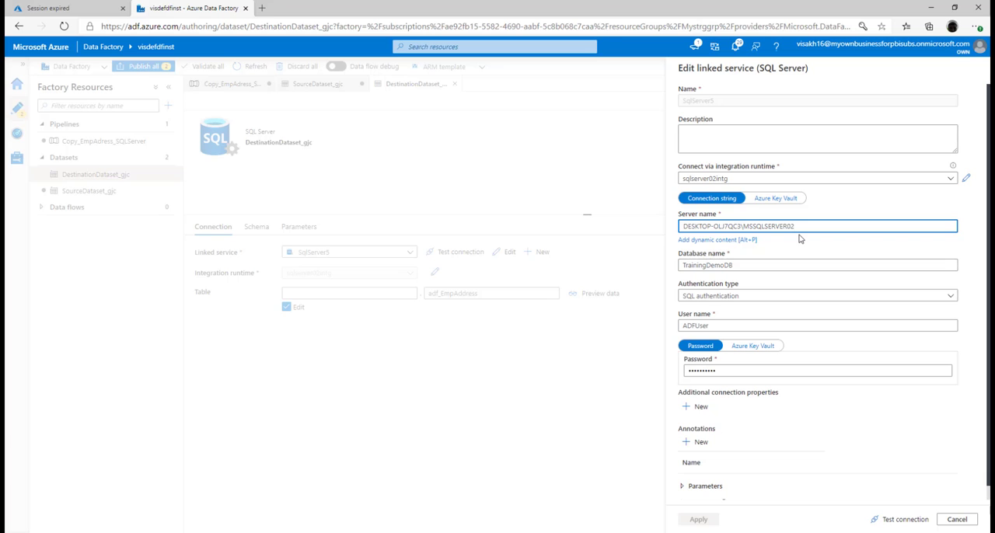
left_click(741, 240)
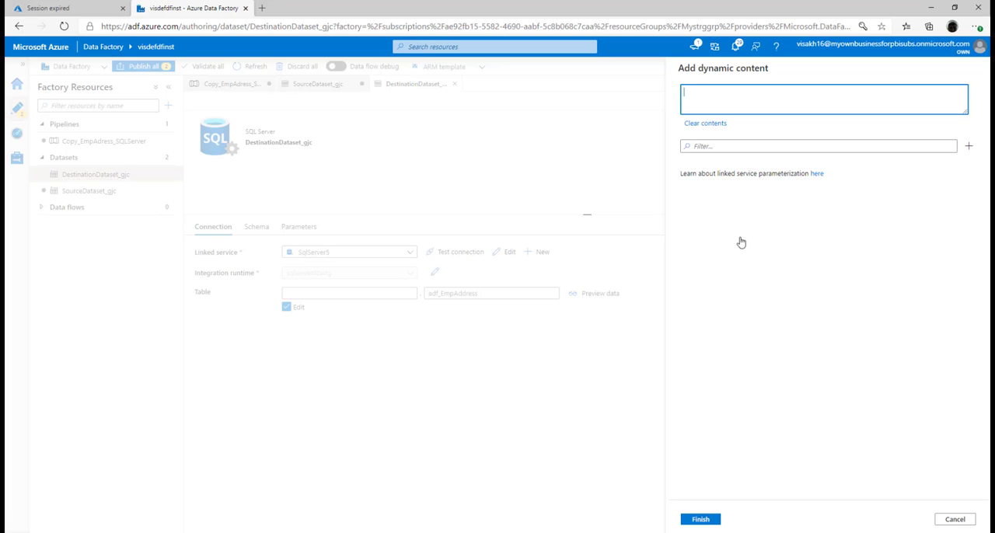
left_click(969, 147)
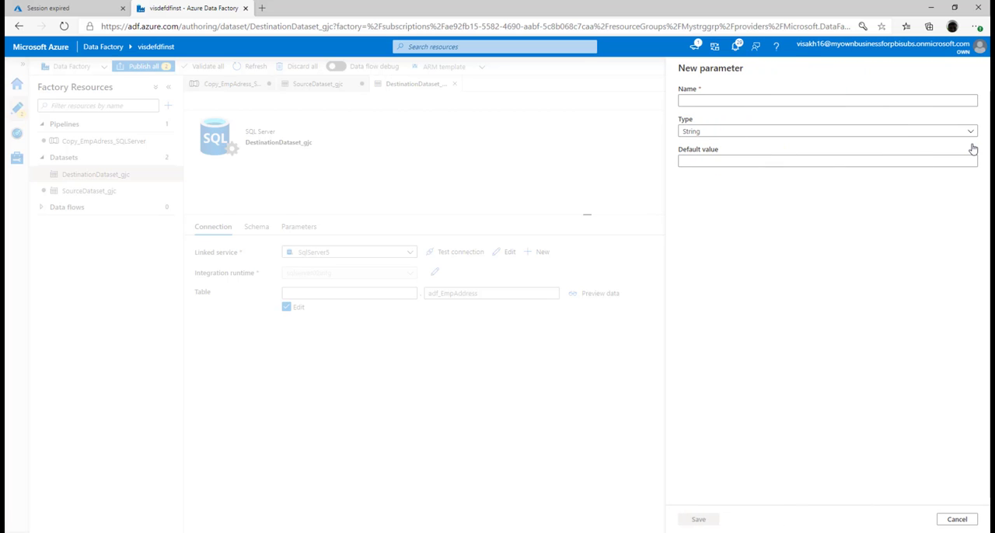
left_click(900, 97)
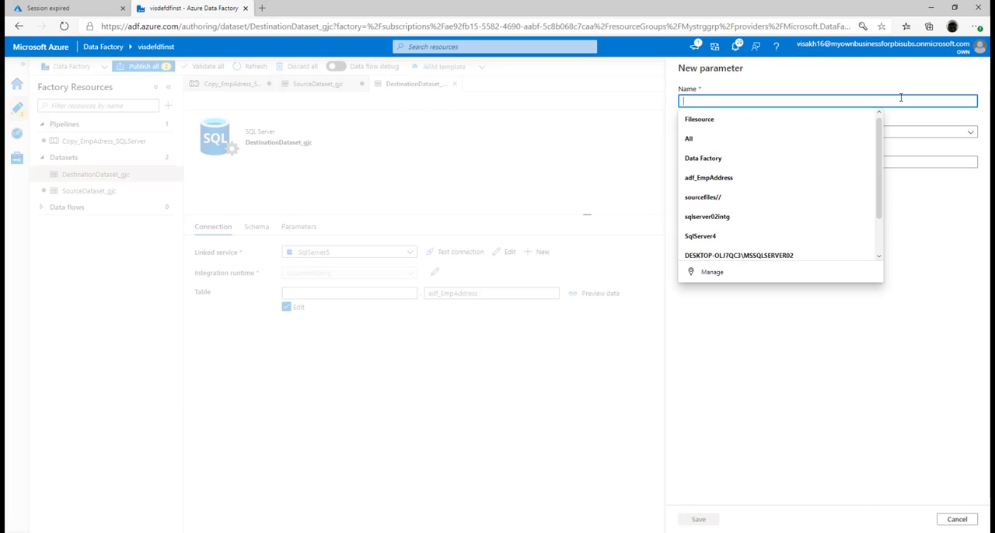
type("s")
key("BackSpace")
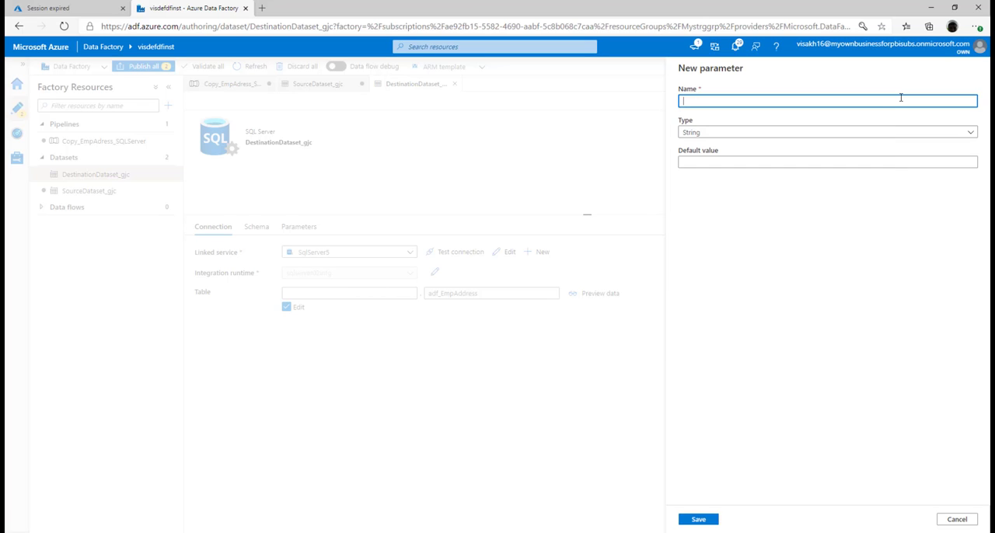
type("ServerName")
Switch to SQL Server Management Studio and open the connection dialog for DESKTOP-OLJ7QC3\MSSQLSERVER02 to copy its server name.
left_click(822, 161)
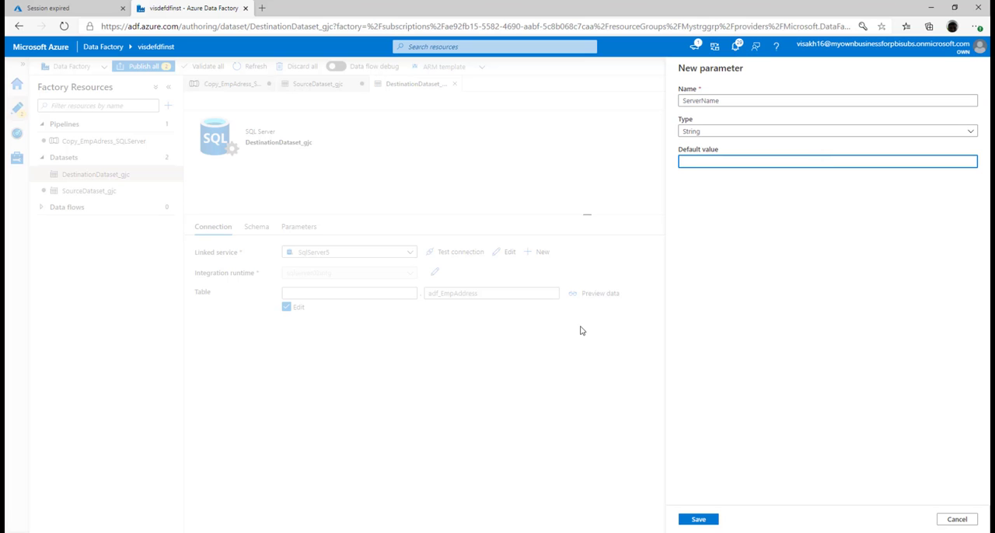
left_click(475, 532)
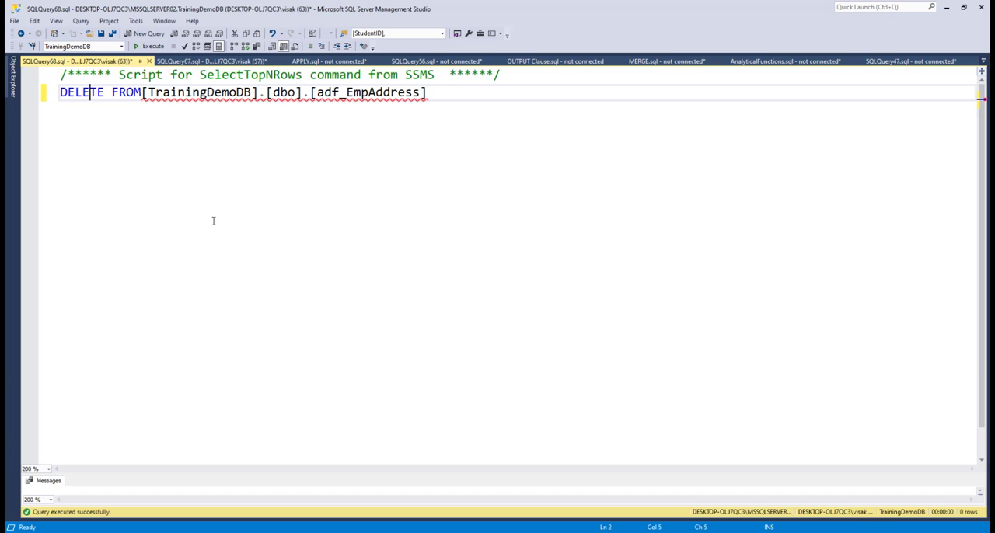
left_click(12, 90)
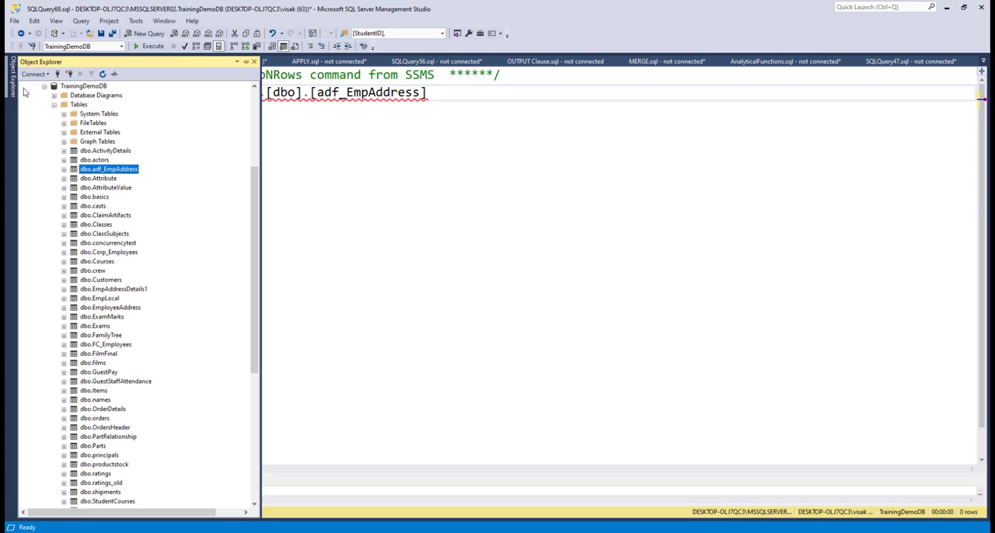
left_click(251, 109)
right_click(168, 96)
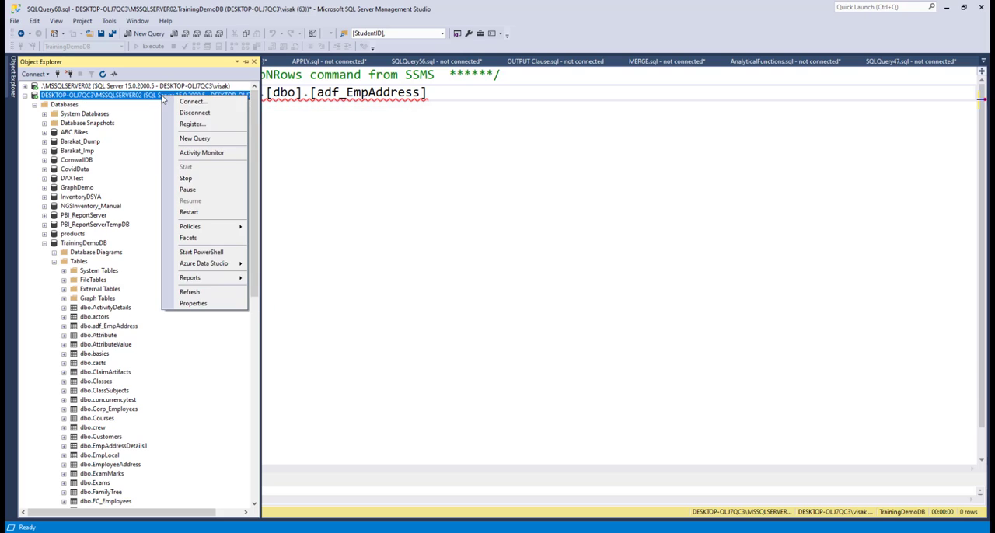
left_click(190, 103)
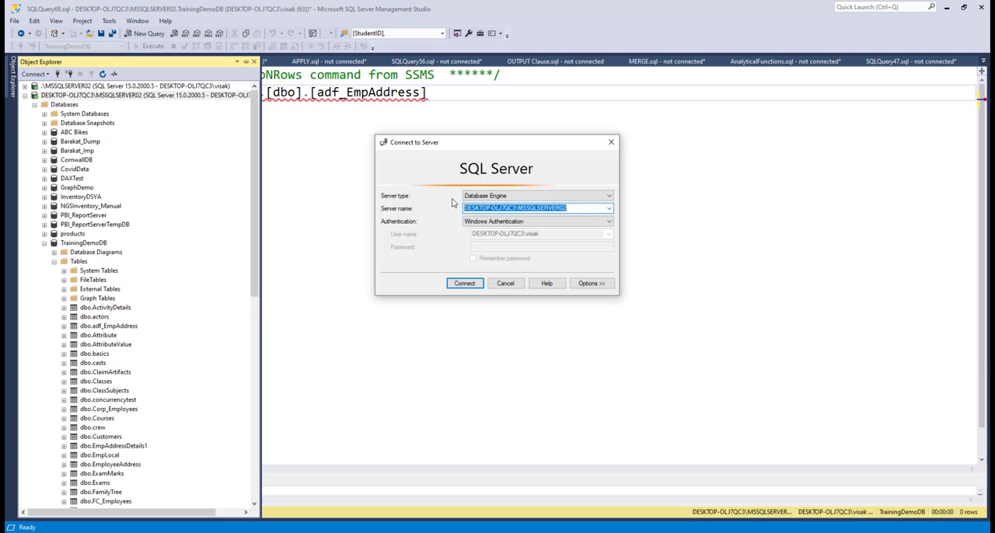
left_click(283, 532)
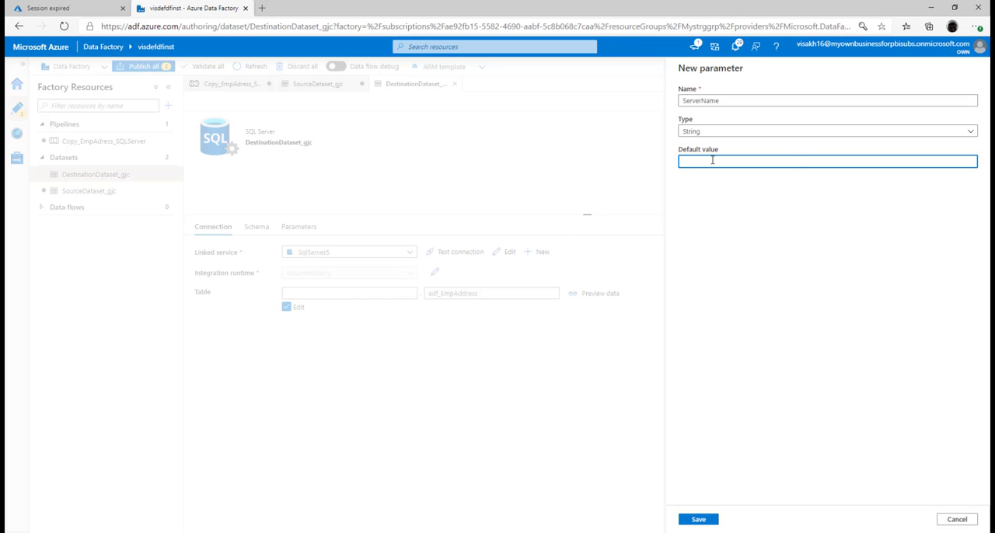
type("DESKTOP-OLJ7QC3\\MSSQLSERVER02")
left_click(694, 525)
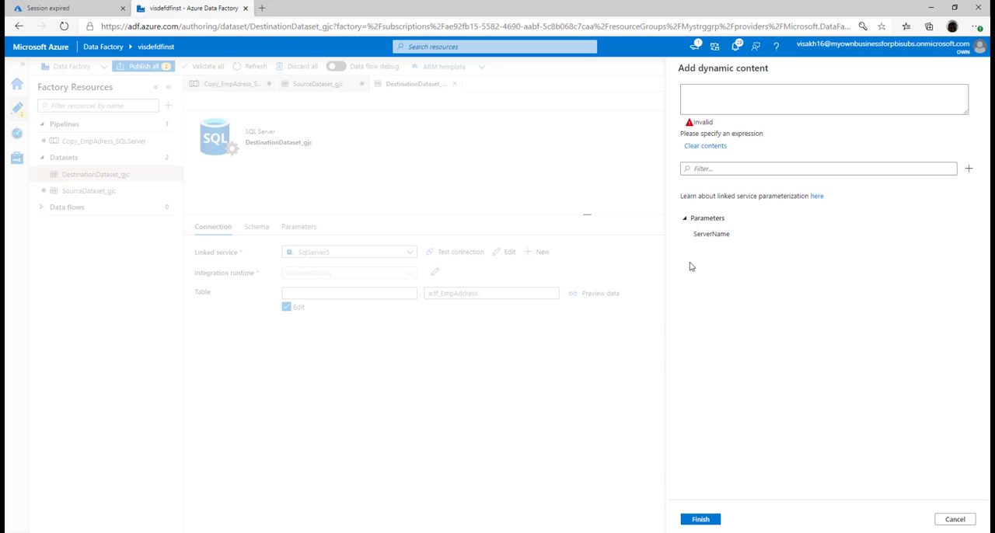
left_click(714, 233)
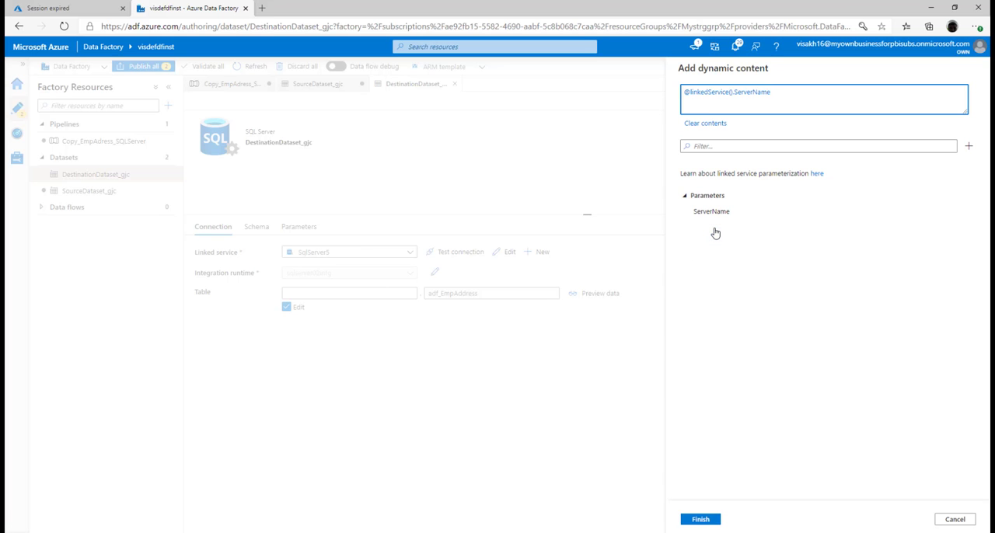
left_click(702, 519)
left_click(753, 256)
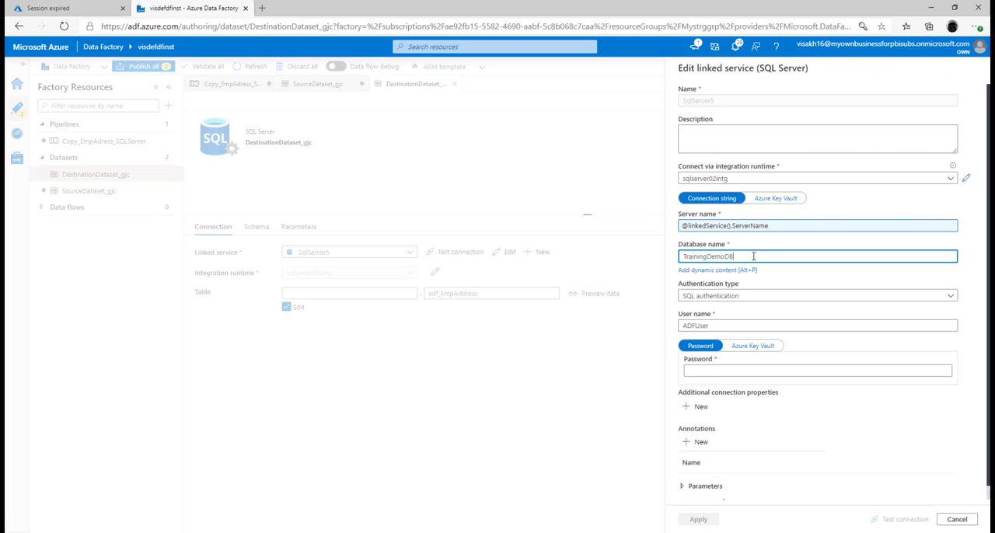
left_click(746, 269)
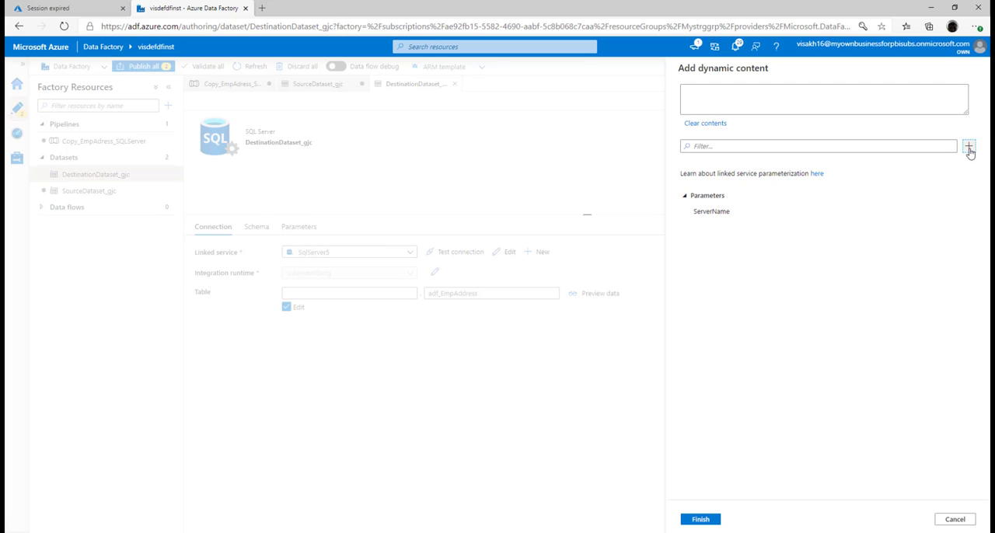
left_click(968, 146)
left_click(755, 102)
type("D")
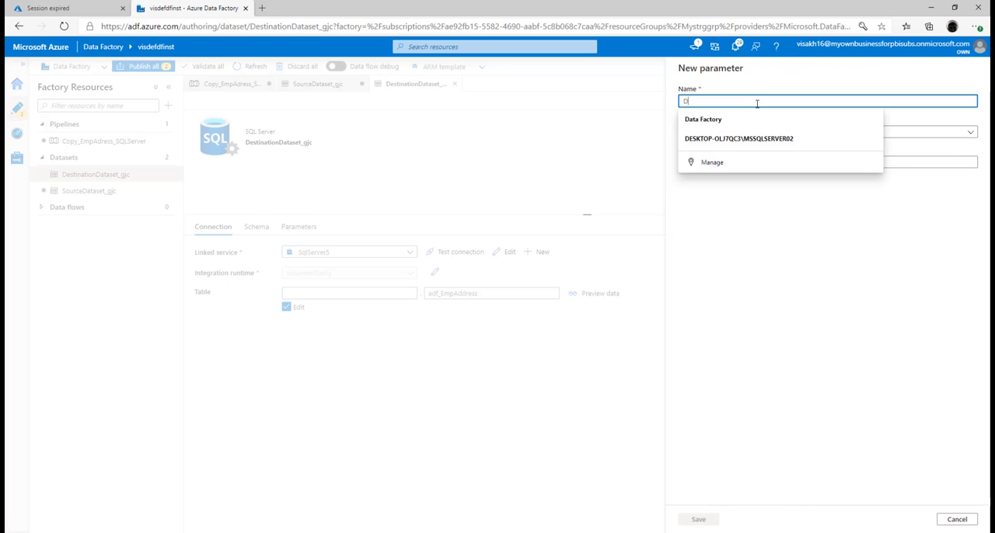
type("BName")
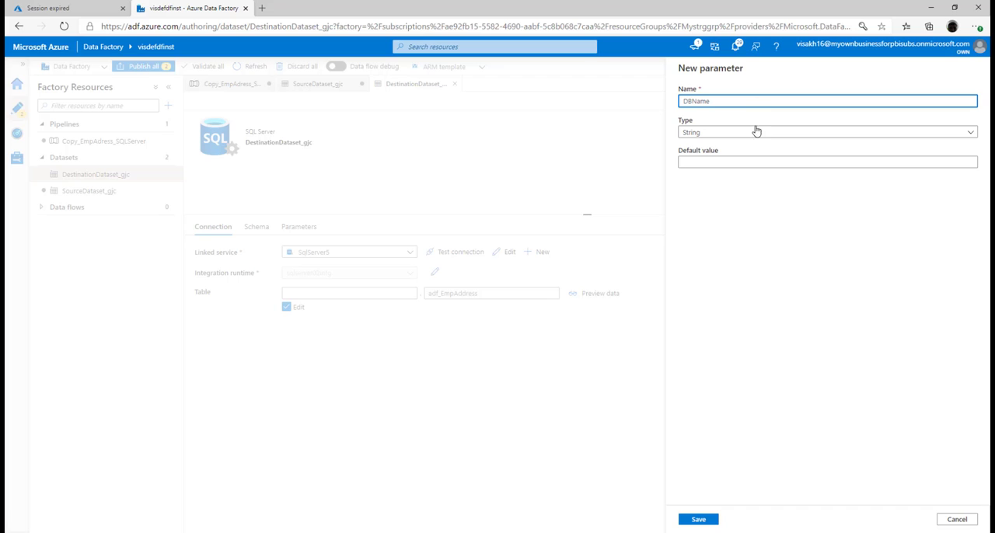
left_click(753, 163)
type("TrainingDemoDB")
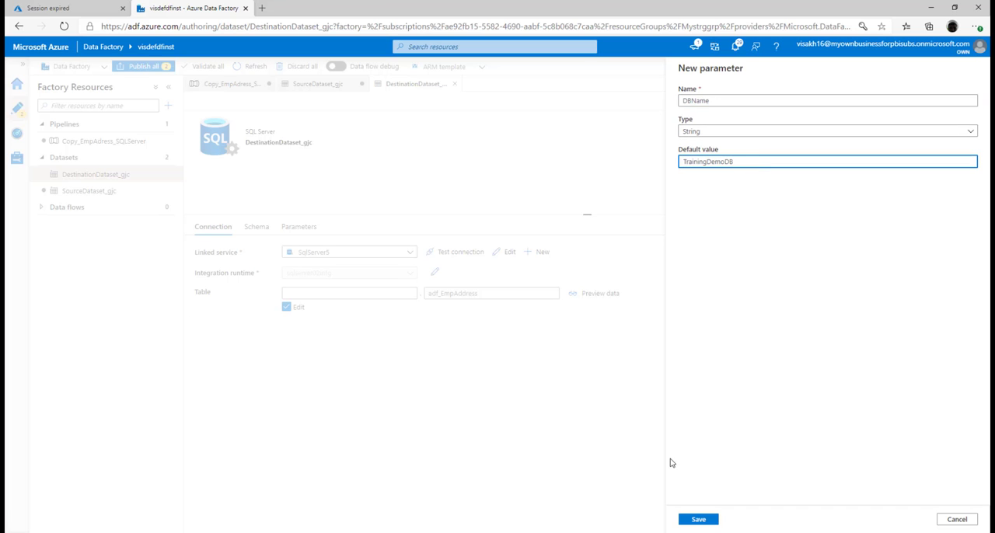
left_click(694, 519)
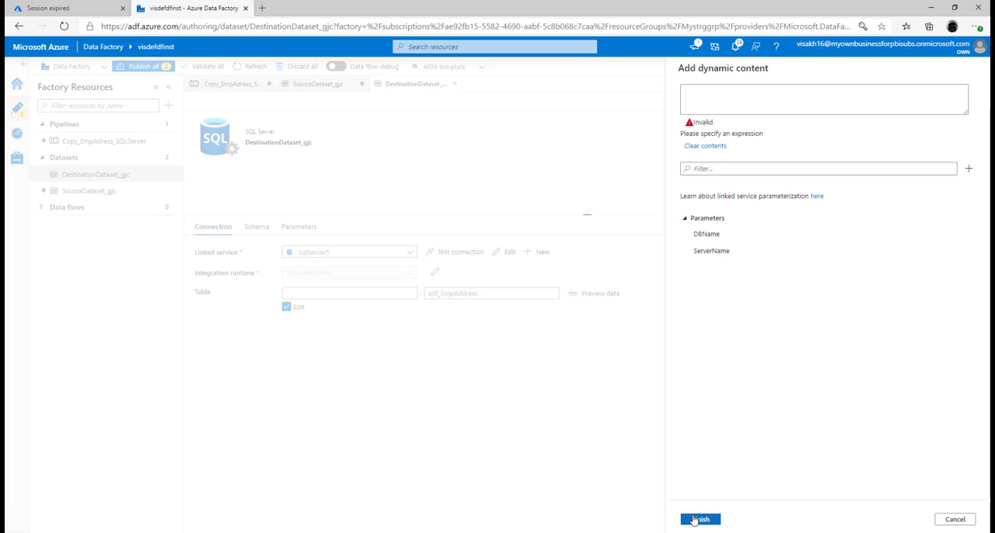
left_click(715, 236)
left_click(700, 519)
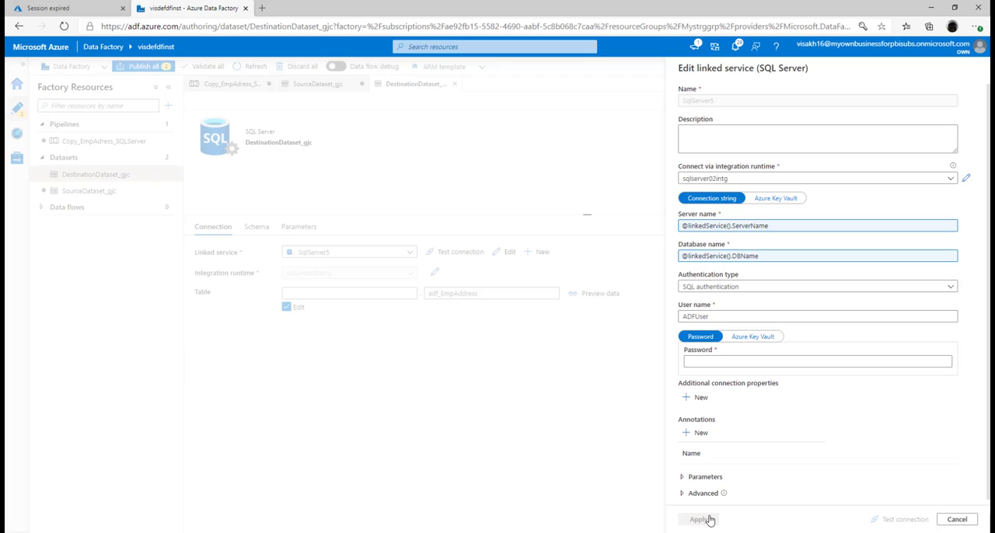
Enter the SQL authentication password for the SqlServer5 linked service.
left_click(727, 361)
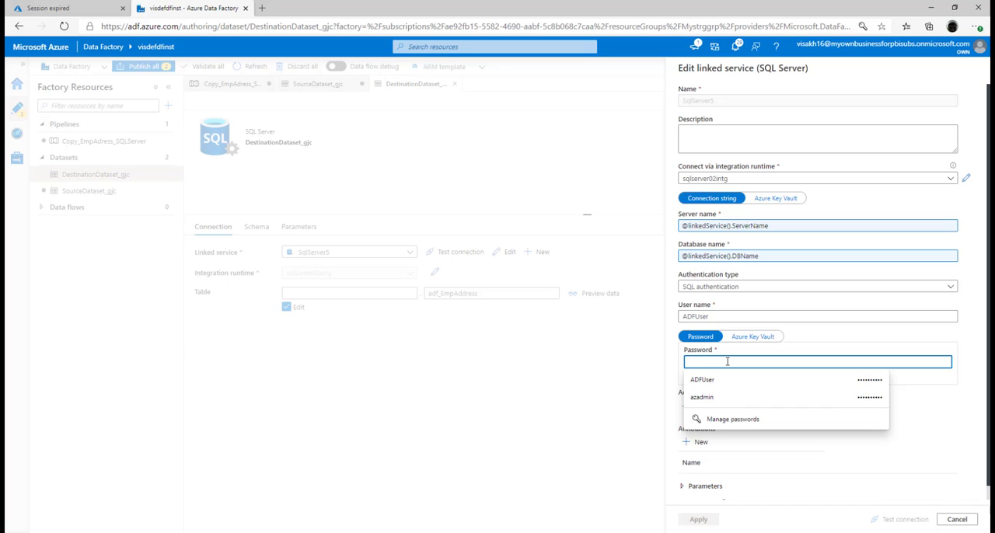
type("•••")
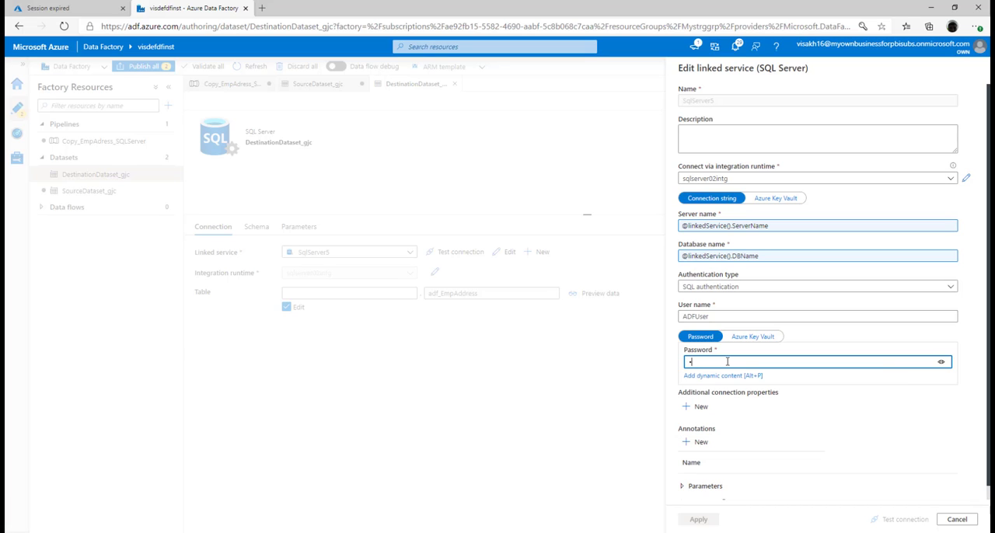
type("•••")
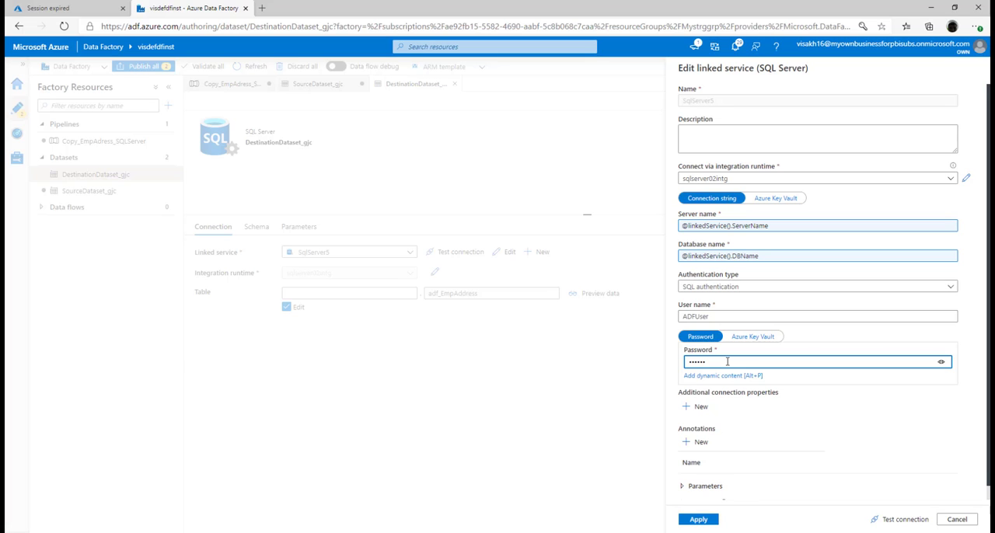
type("•••••")
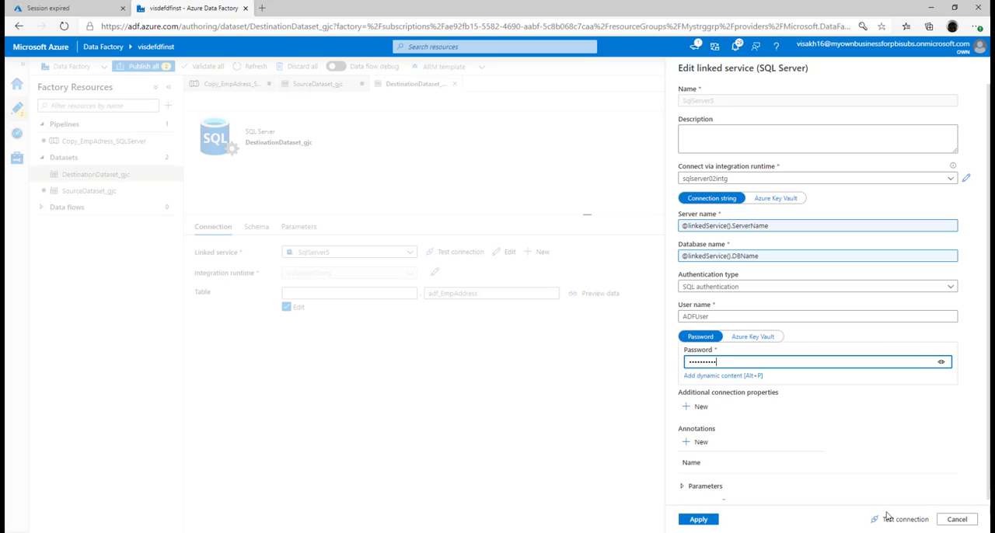
Test the SqlServer5 connection with the default ServerName and DBName parameter values and apply the linked service changes.
left_click(895, 519)
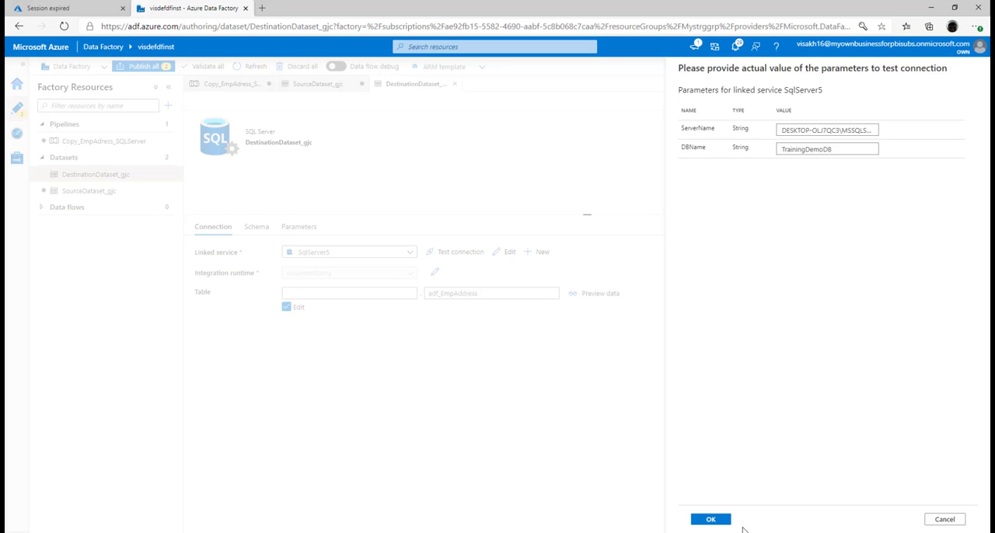
left_click(710, 519)
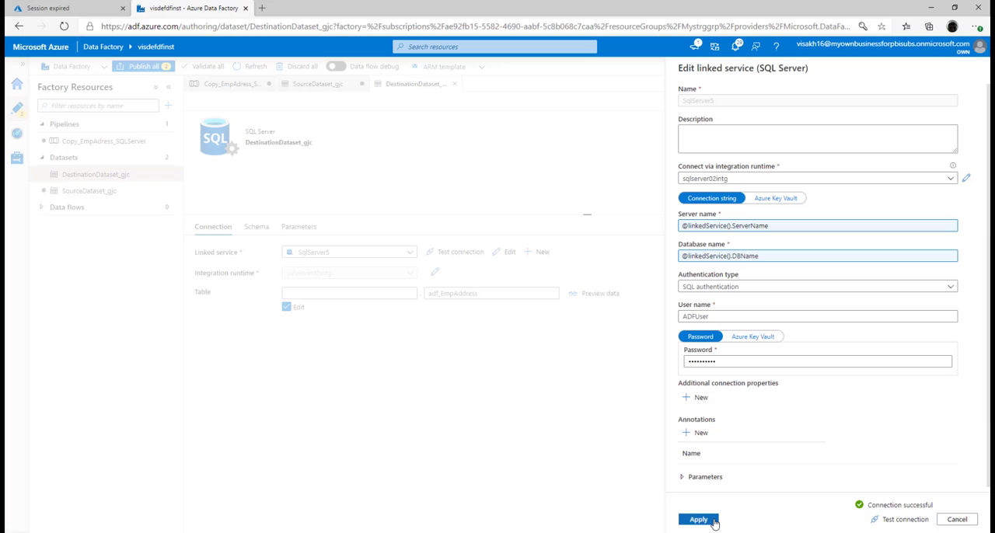
left_click(713, 522)
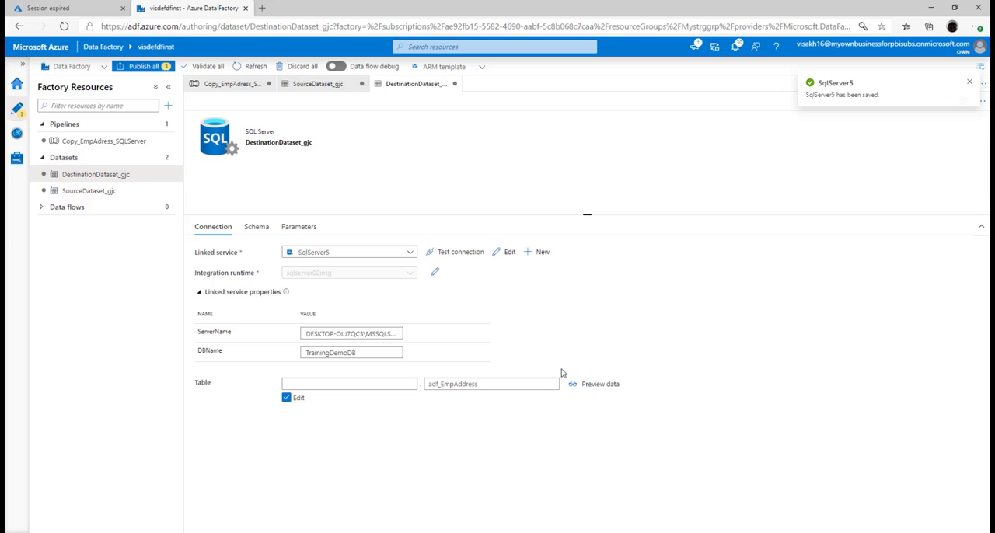
left_click(512, 385)
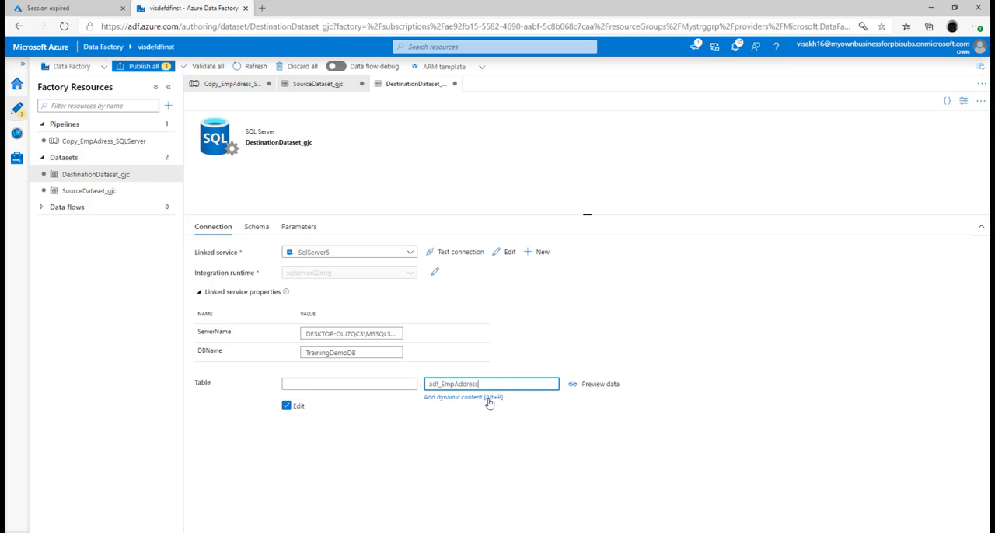
left_click(489, 398)
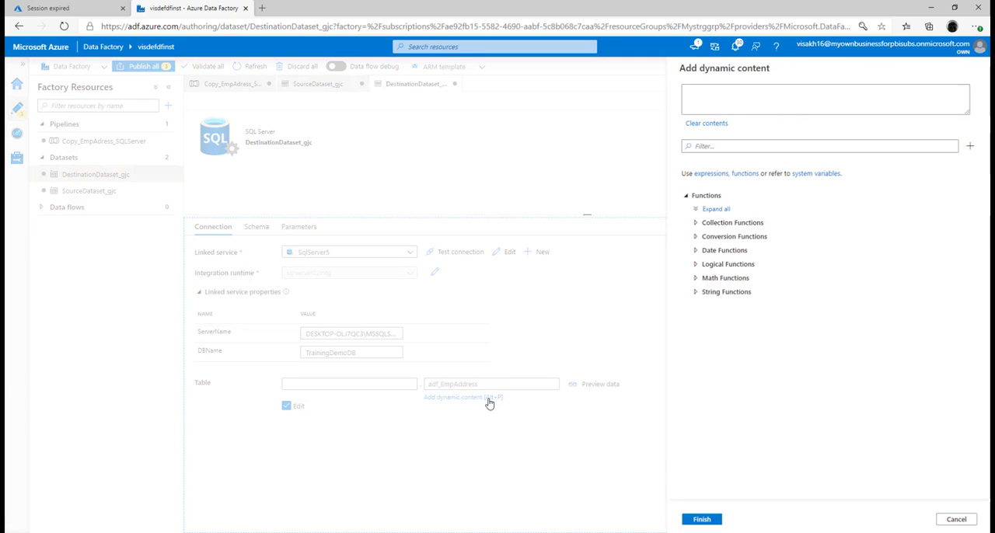
left_click(967, 150)
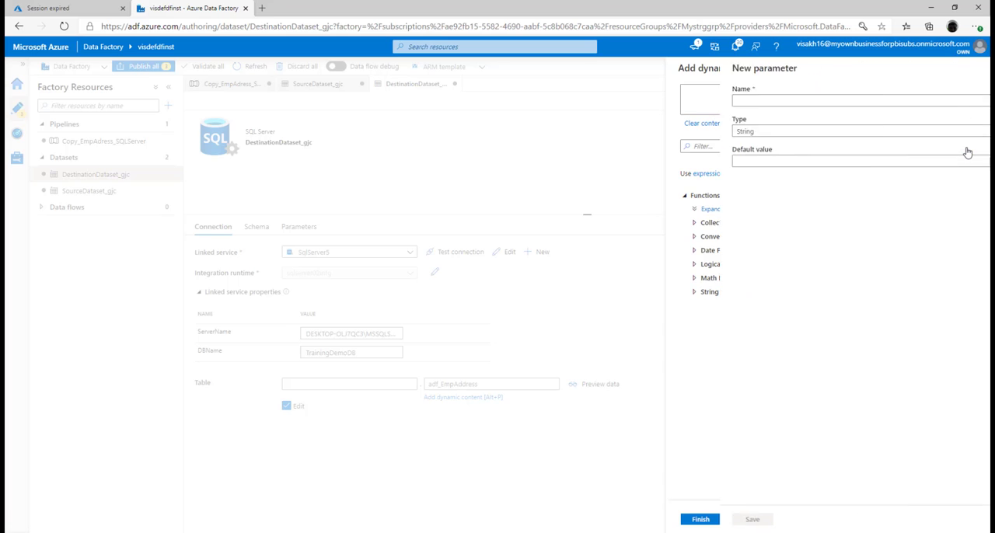
left_click(837, 100)
type("Ta")
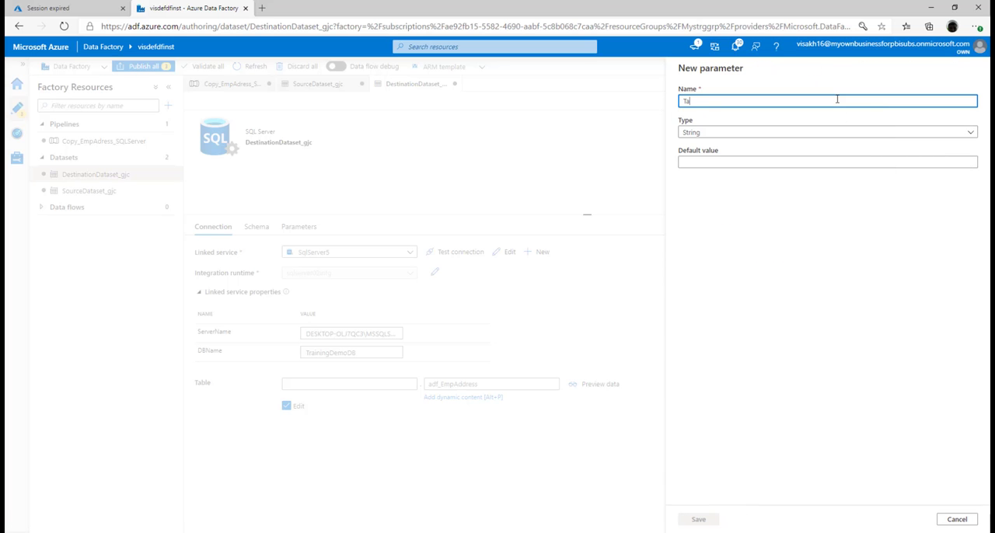
type("bleName")
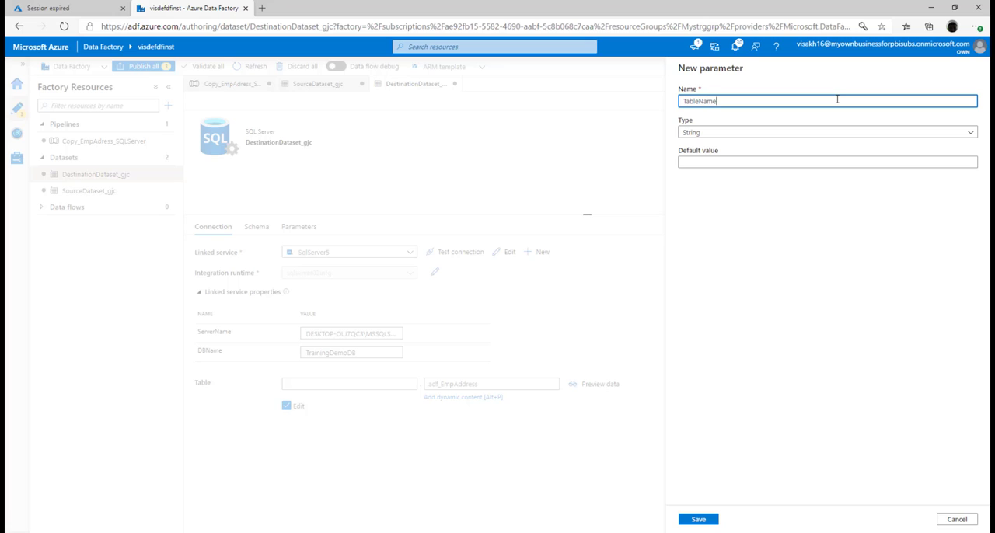
left_click(794, 162)
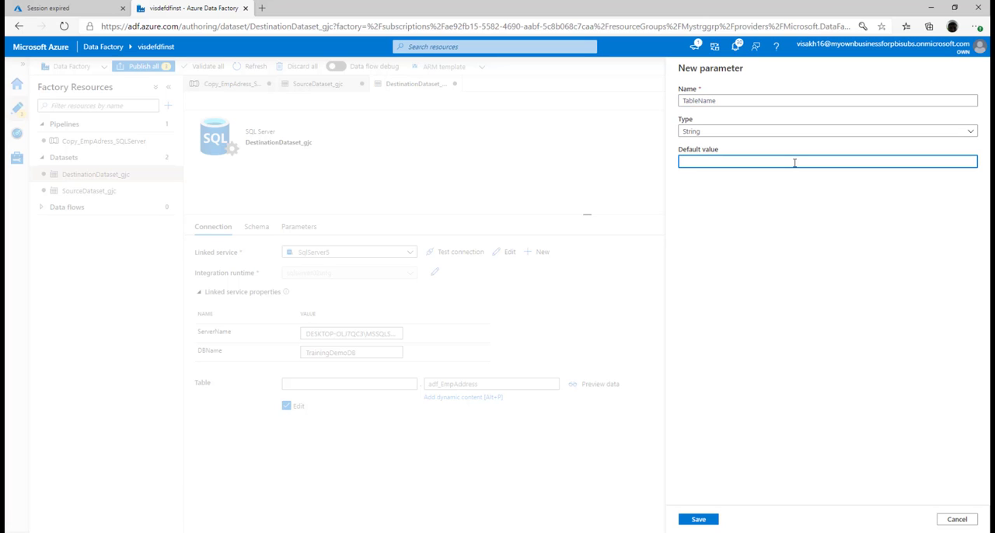
type("adf_EmpAddress")
left_click(697, 520)
left_click(722, 345)
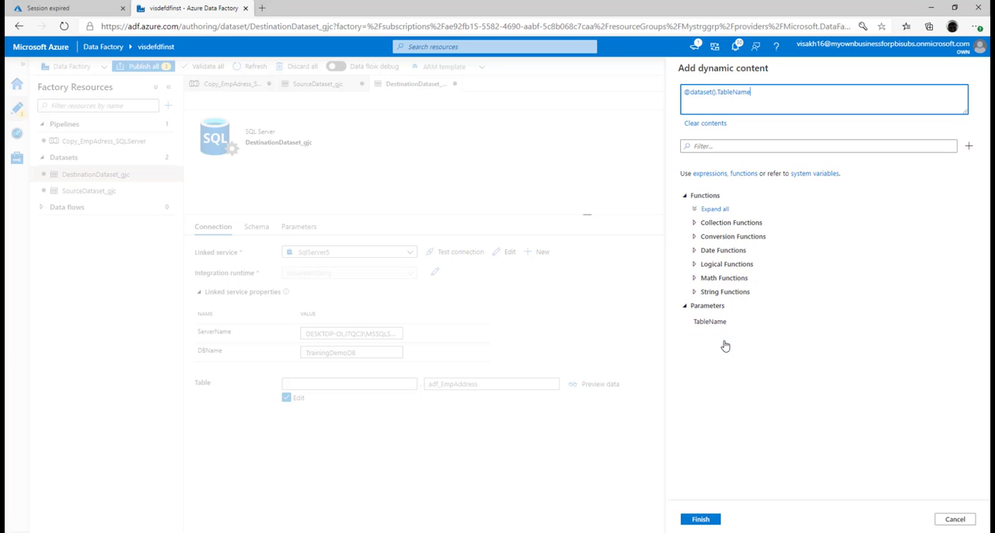
left_click(700, 519)
left_click(704, 519)
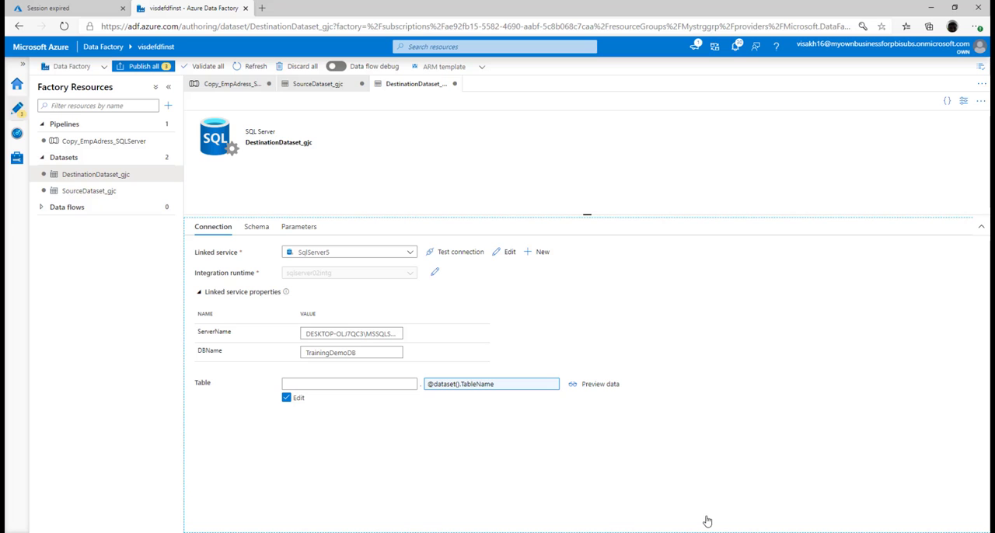
In the Copy_EmpAdress_SQLServer pipeline, add a string parameter Filesource with default sourcefiles// for the Copy_gjc activity's source dataset property.
left_click(103, 140)
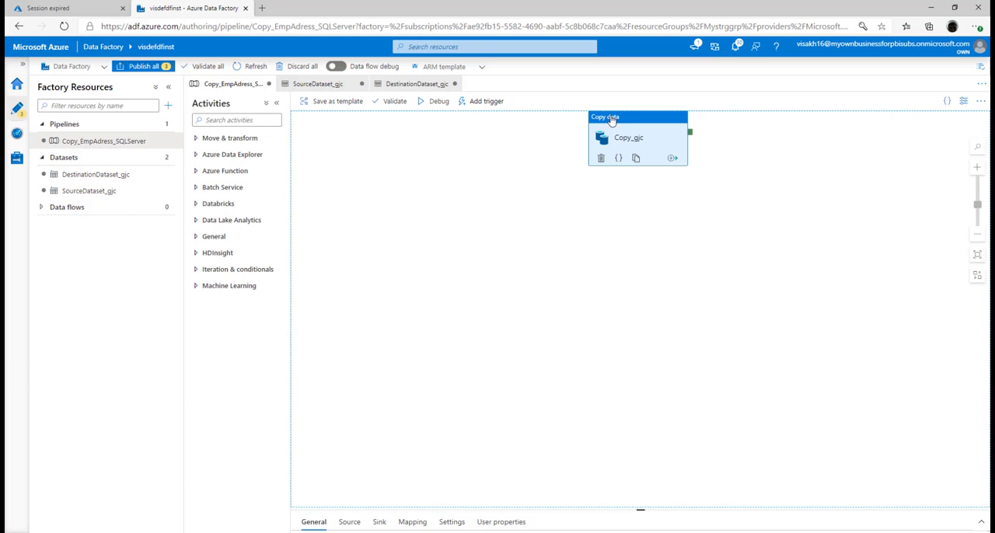
left_click(350, 352)
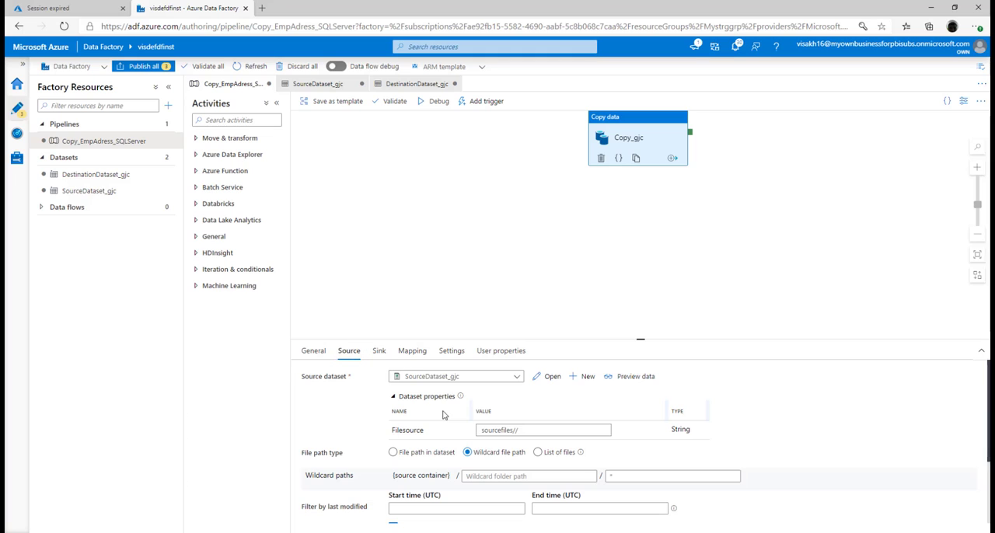
left_click(379, 352)
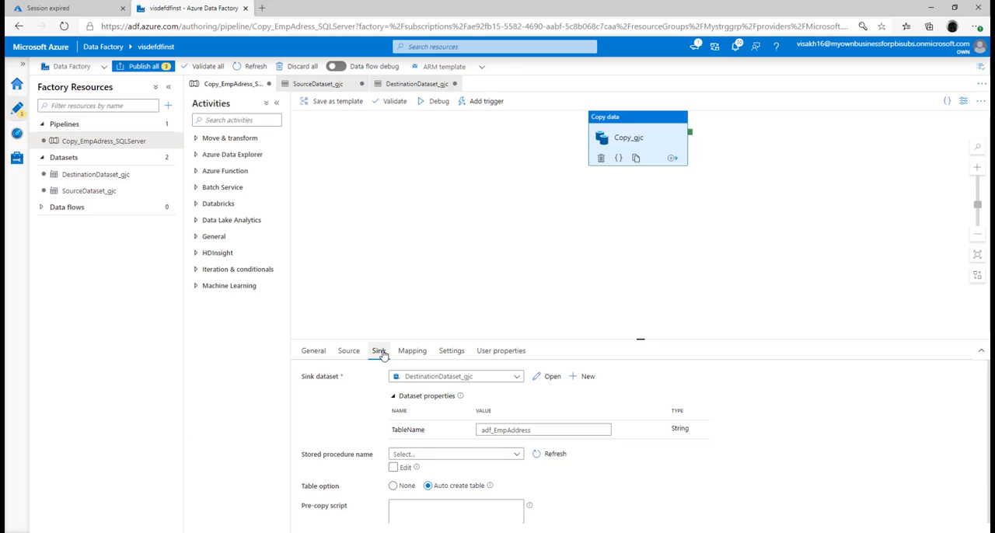
left_click(351, 347)
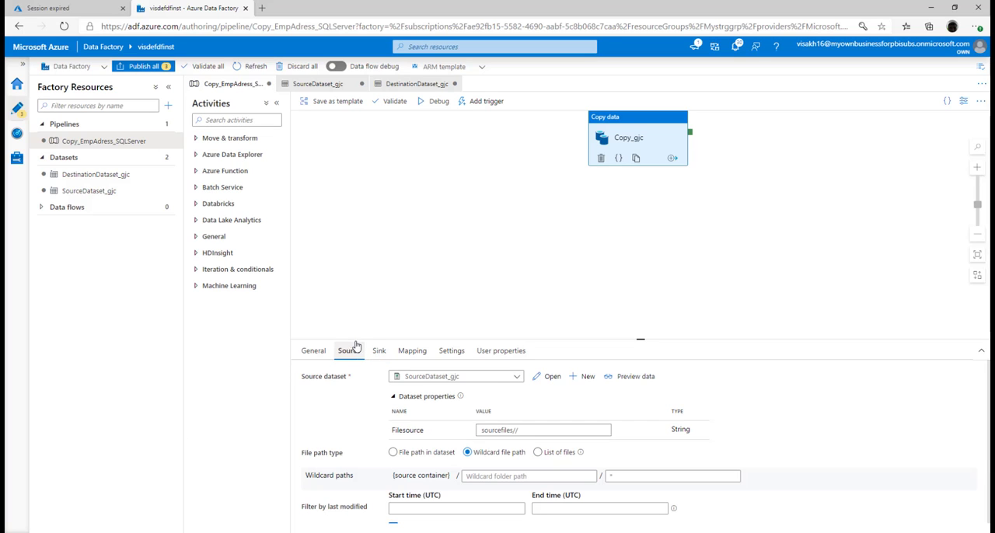
left_click(578, 431)
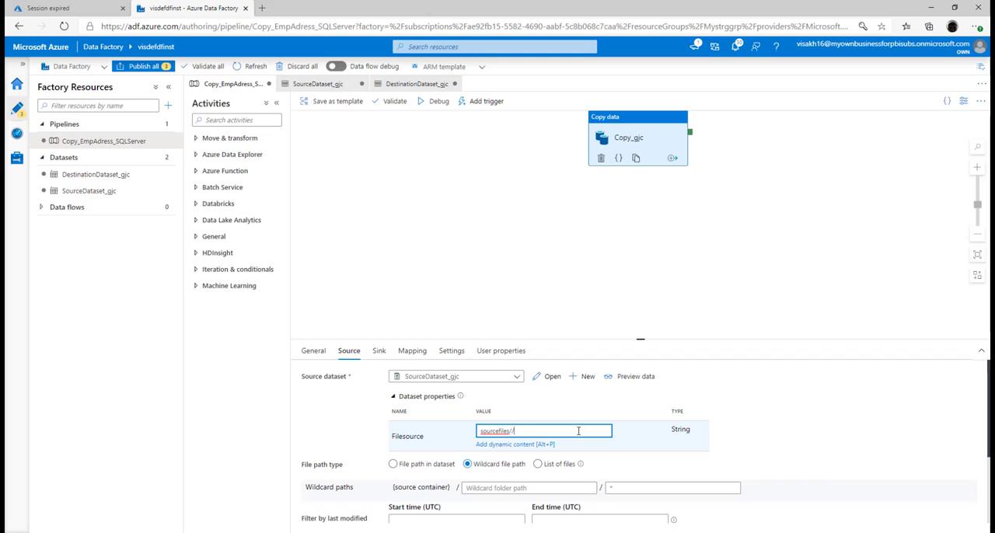
left_click(522, 449)
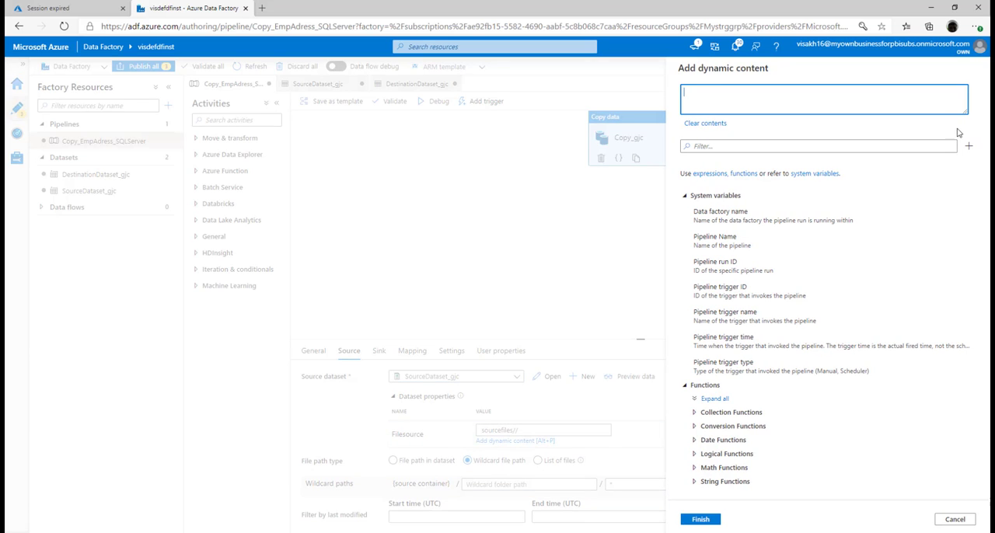
left_click(969, 147)
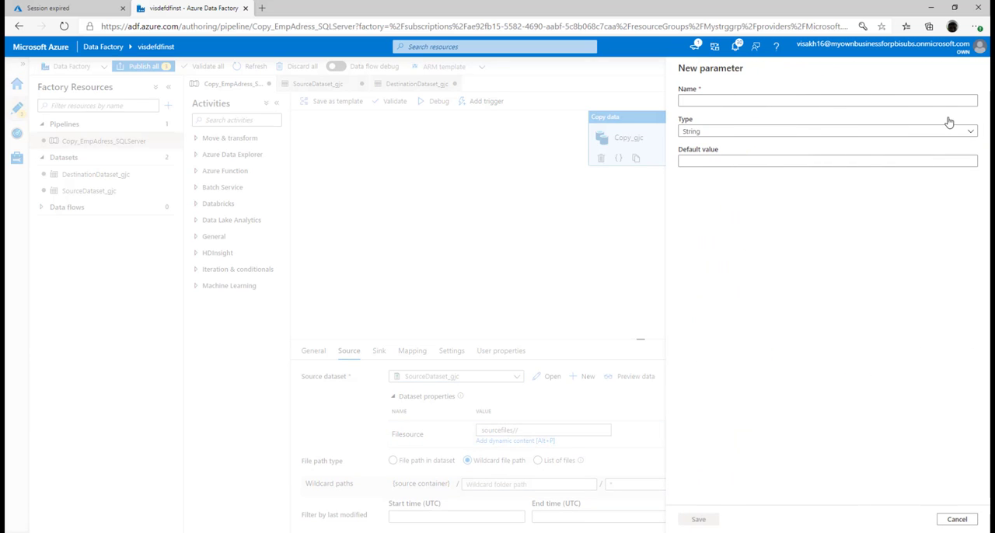
left_click(925, 99)
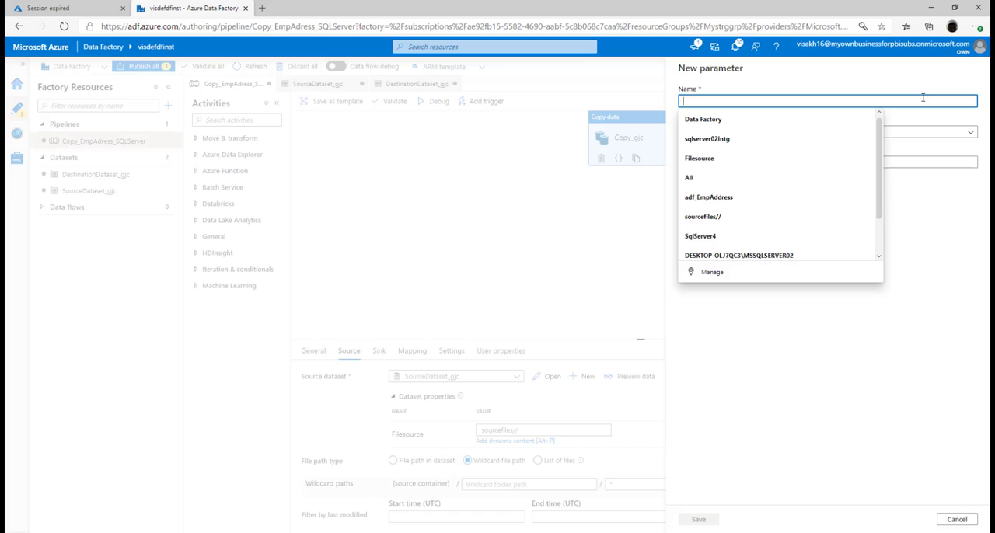
type("Fileso")
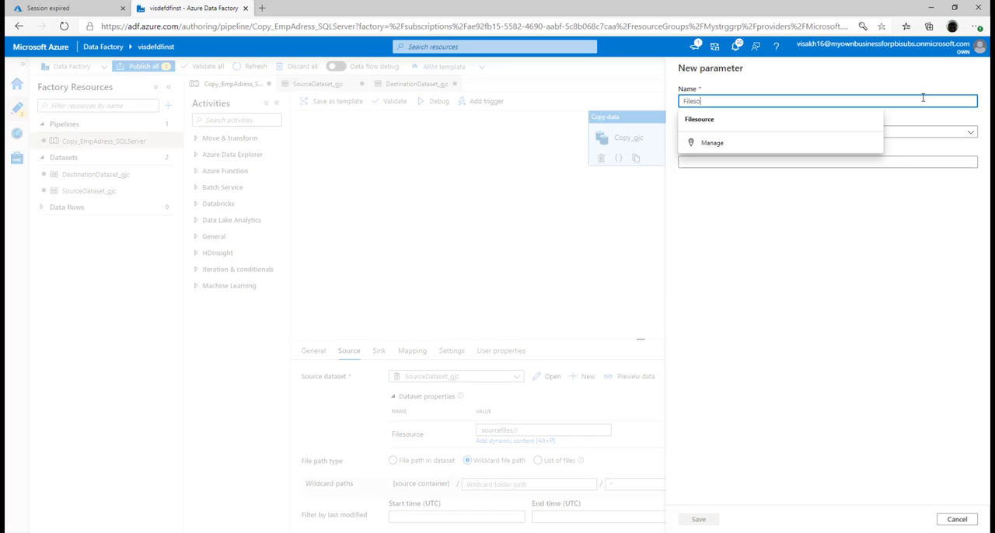
type("urce")
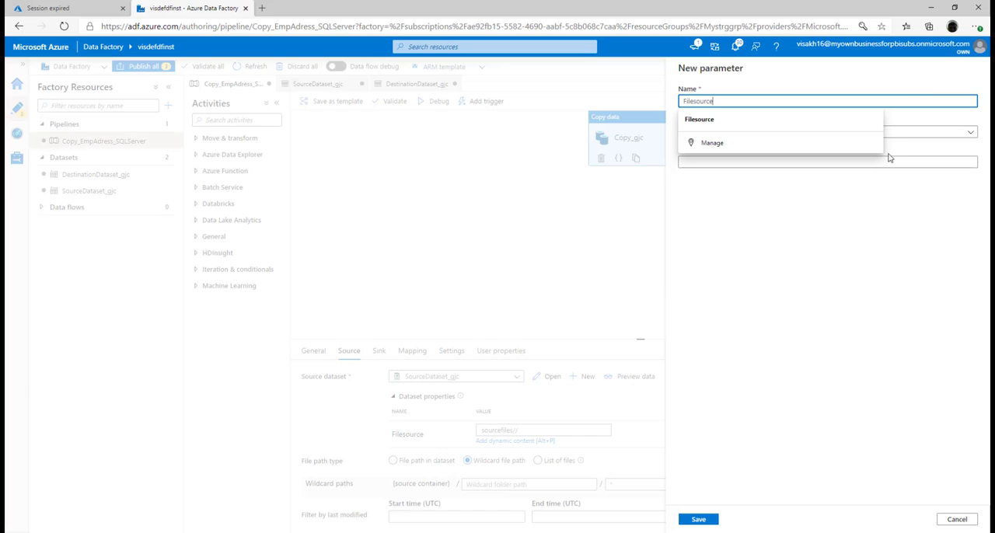
left_click(909, 166)
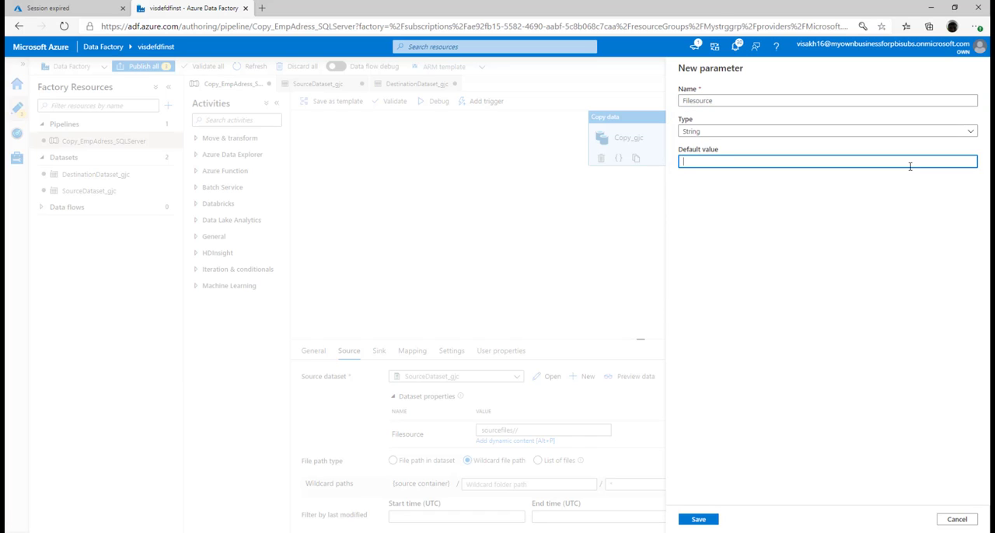
type("sourcefiles//")
left_click(699, 521)
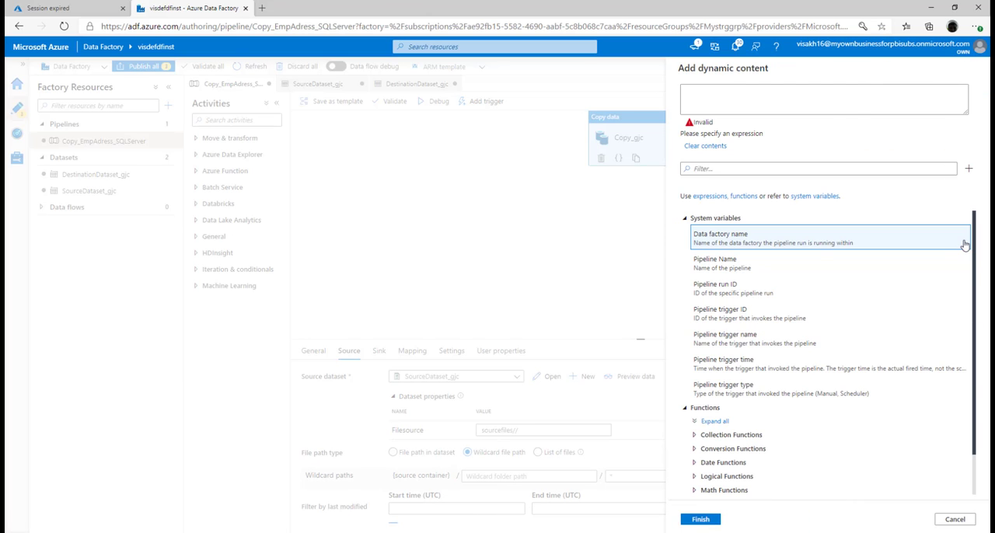
right_click(973, 291)
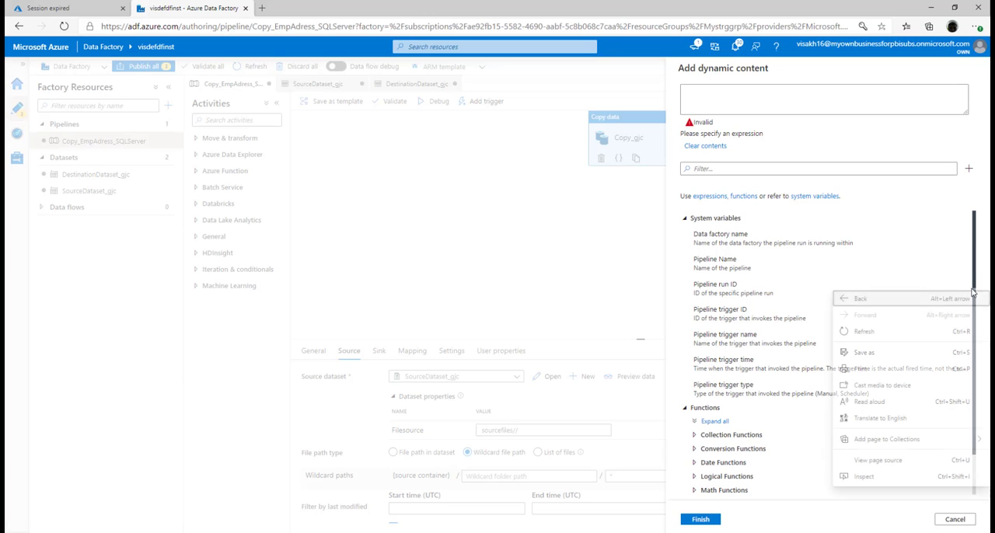
key("Escape")
scroll(967, 304, "down", 2)
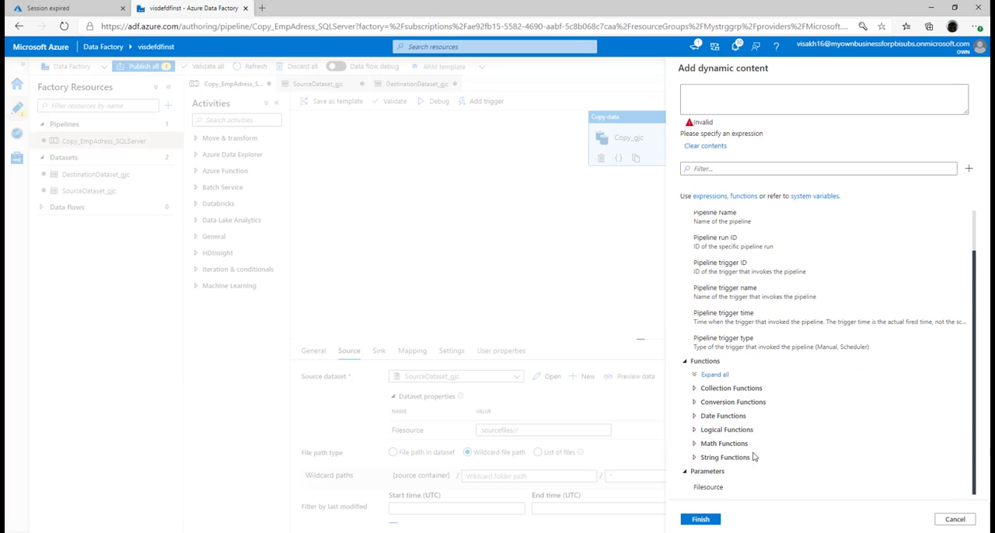
left_click(719, 486)
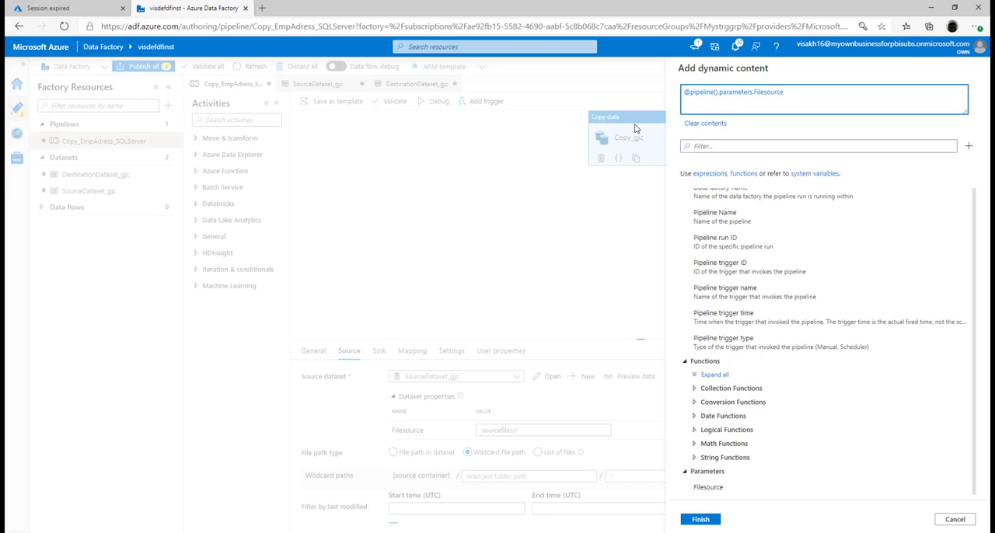
left_click(699, 519)
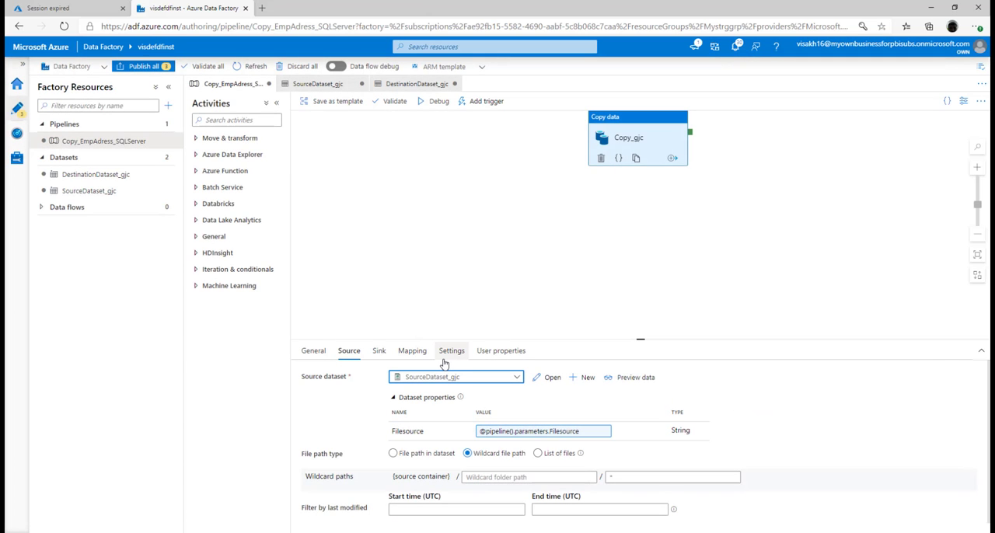
Add a string pipeline parameter TableName with default adf_EmpAddress for the Copy_gjc activity's sink dataset property.
left_click(380, 351)
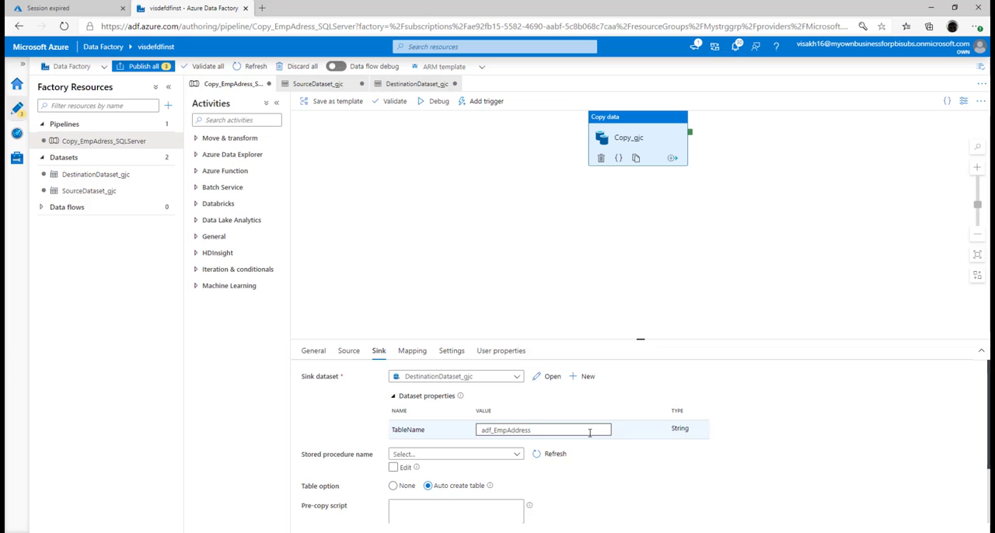
left_click(509, 429)
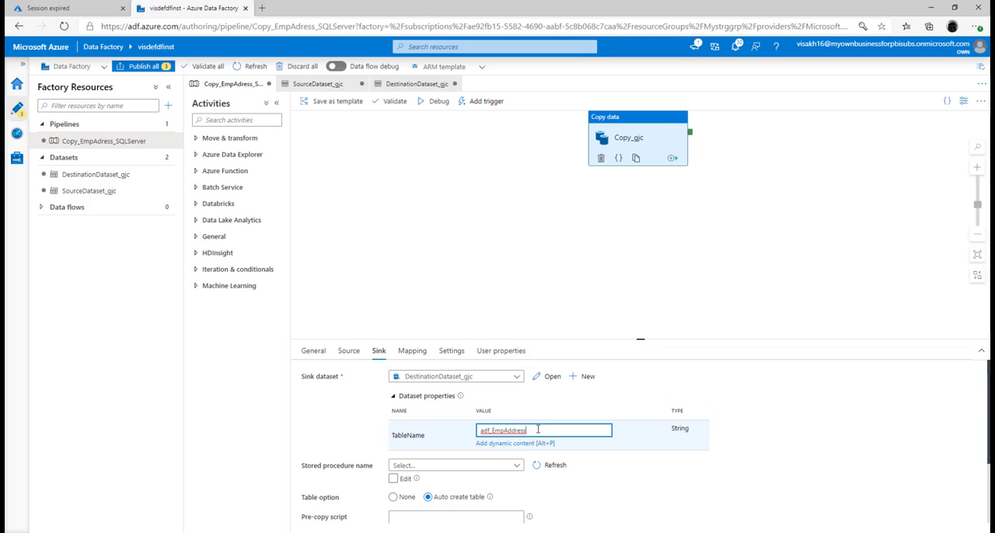
left_click(530, 442)
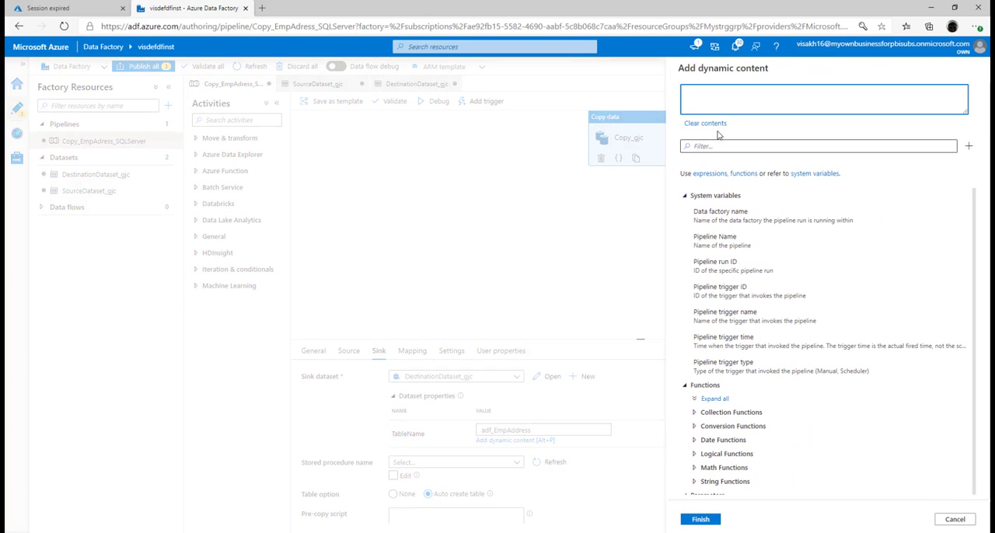
left_click(966, 147)
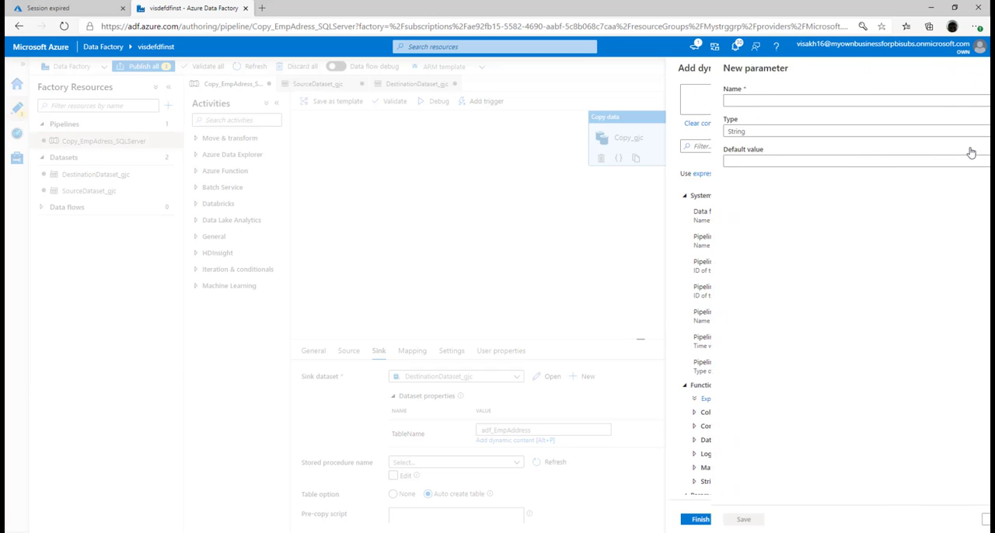
left_click(896, 96)
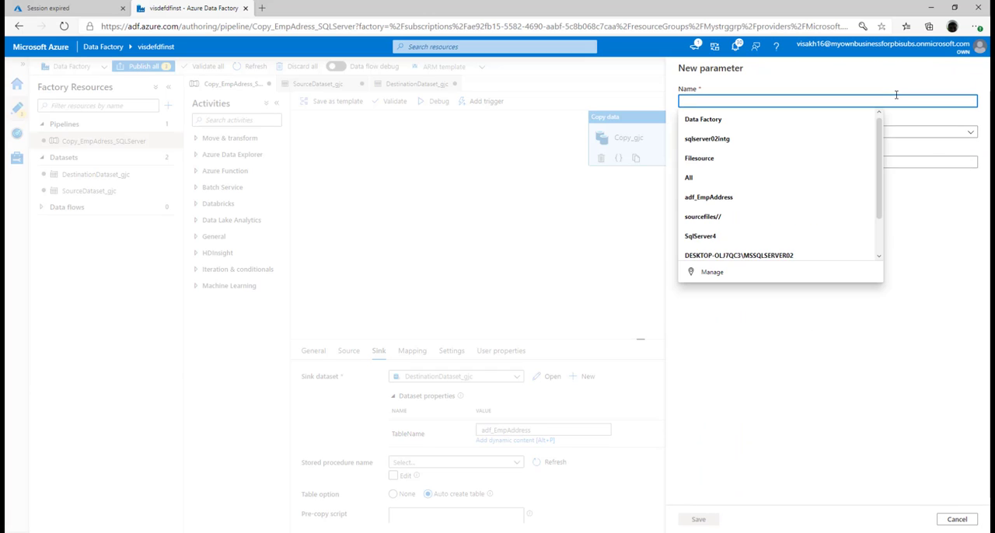
type("TableName")
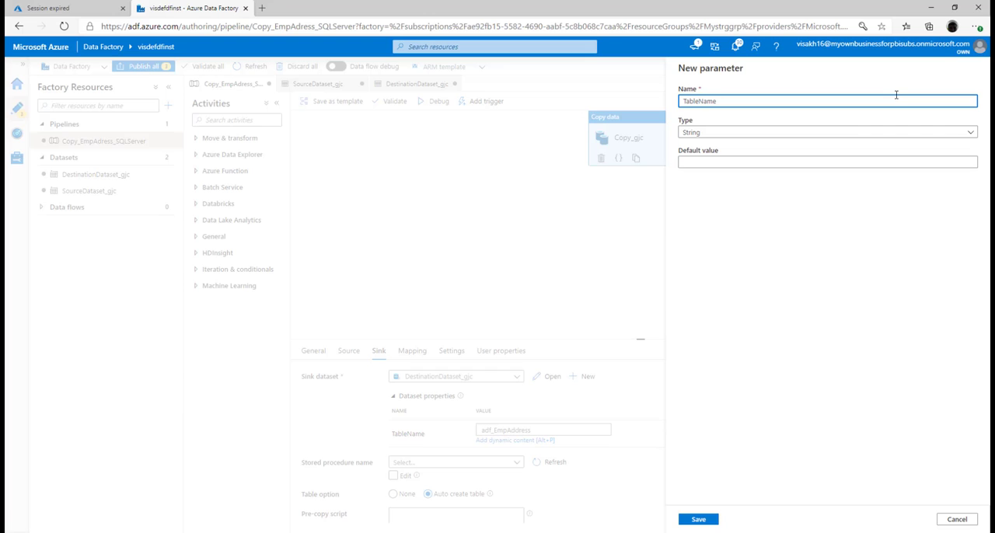
left_click(787, 158)
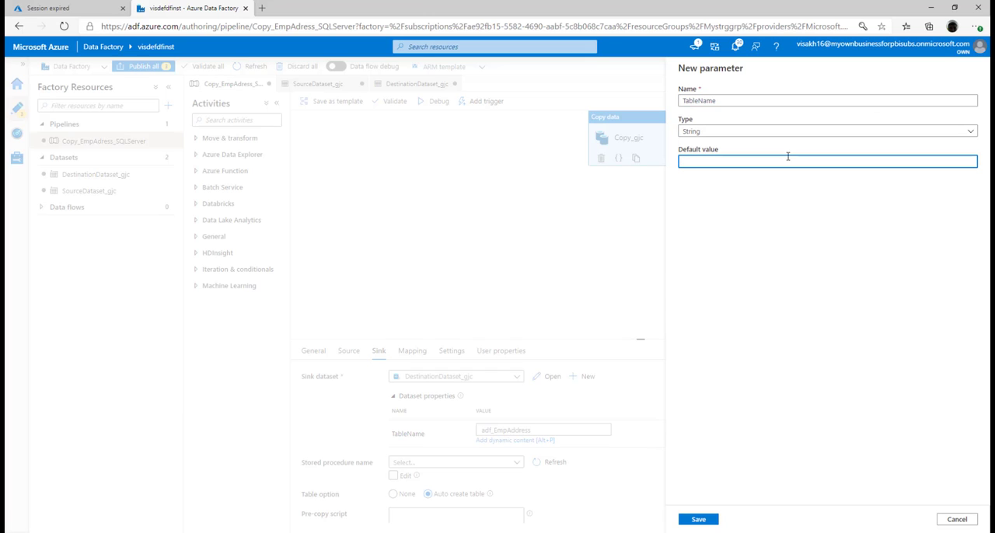
type("adf_EmpAddress")
left_click(696, 522)
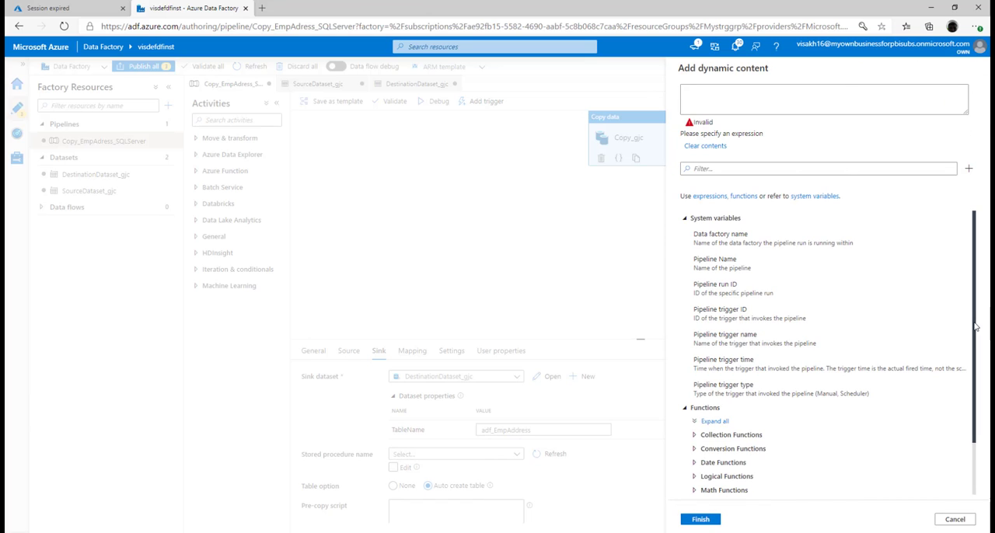
right_click(963, 463)
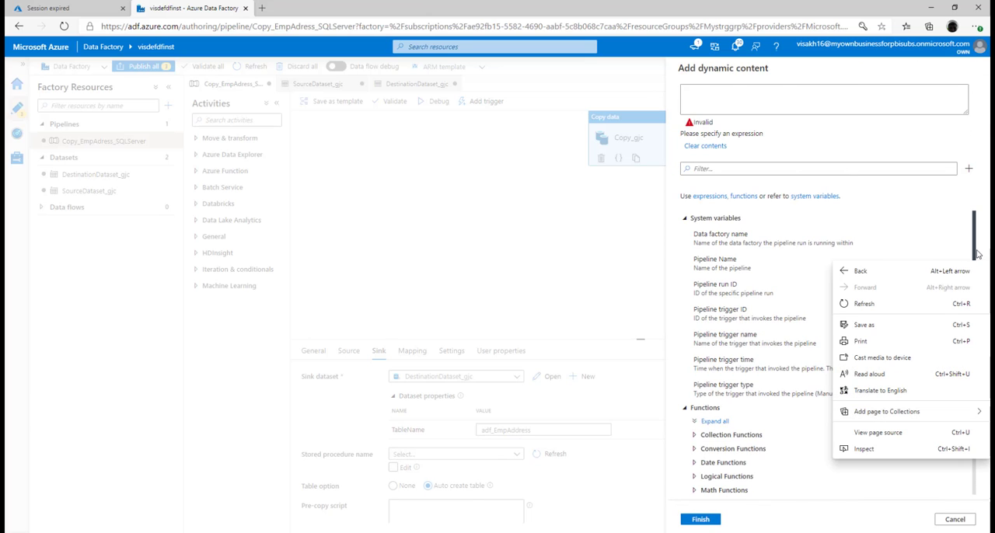
left_click_drag(974, 251, 973, 401)
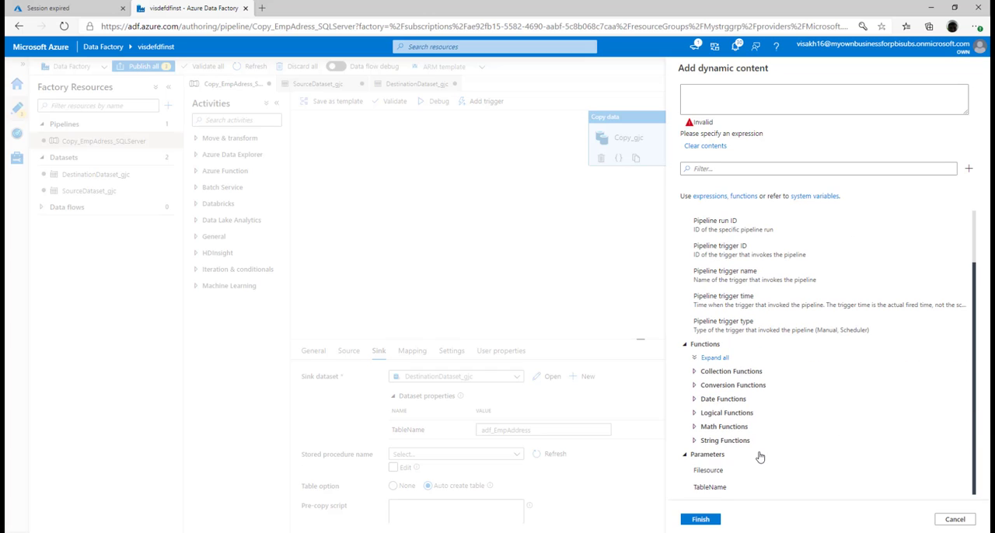
left_click(749, 487)
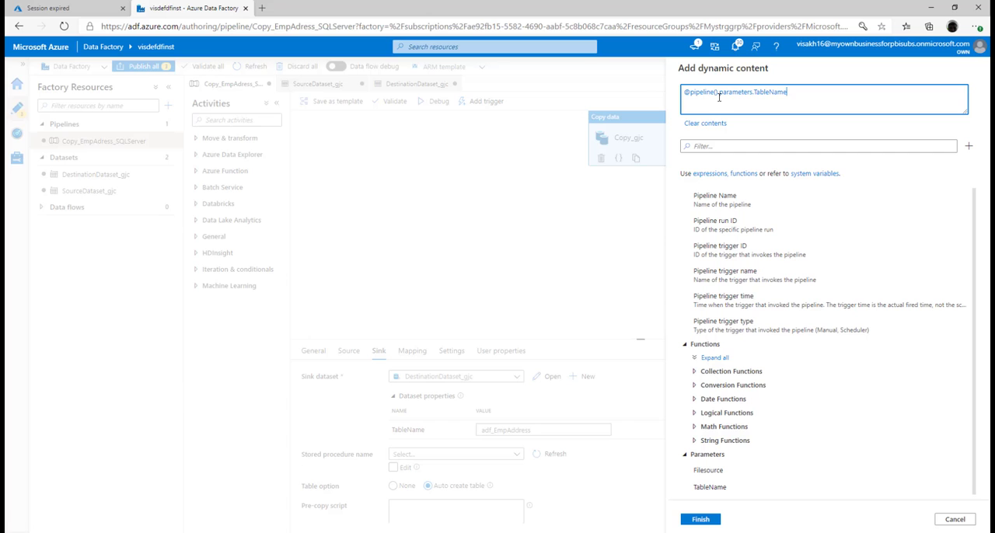
left_click(706, 523)
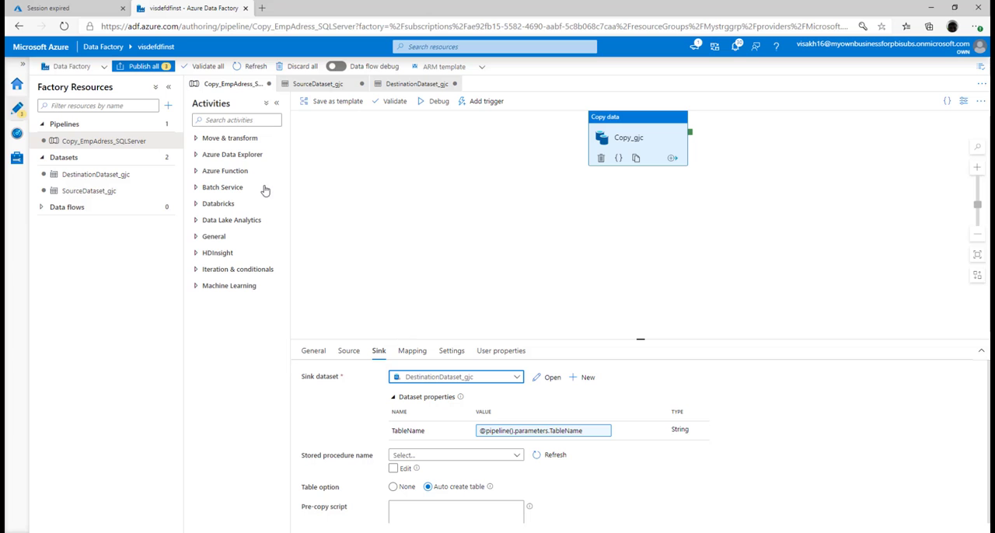
Publish all pending changes and trigger the Copy_EmpAdress_SQLServer pipeline immediately with the default Filesource and TableName parameter values.
left_click(144, 67)
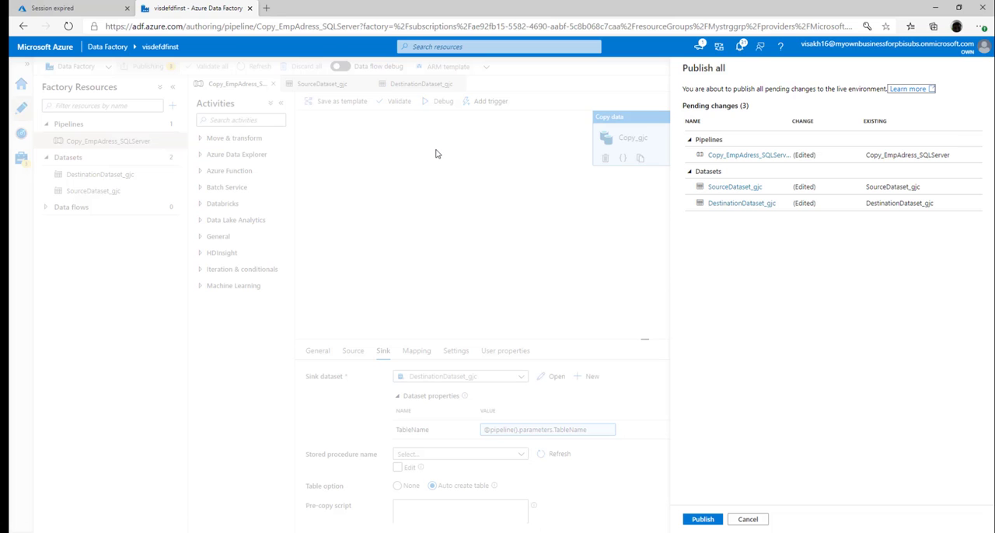
left_click(702, 519)
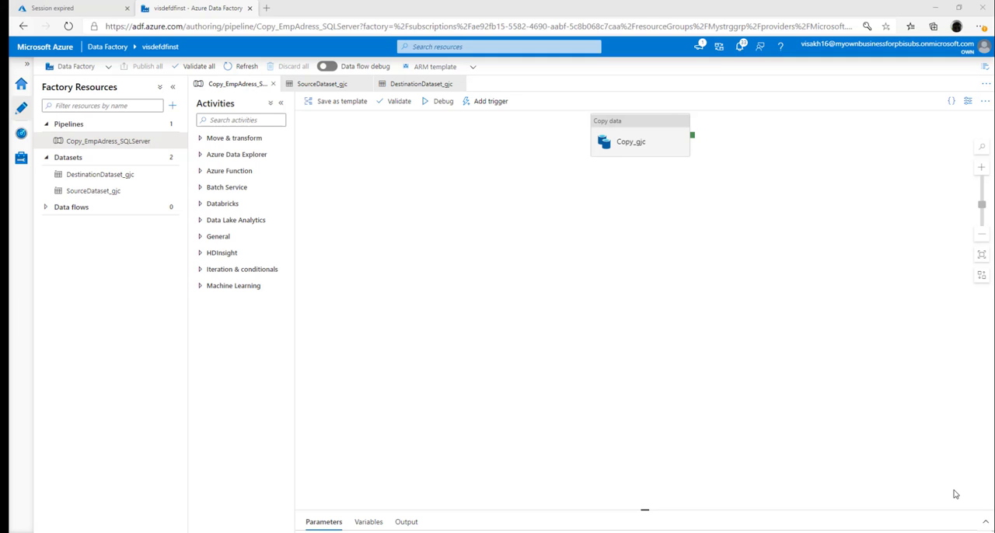
left_click(494, 104)
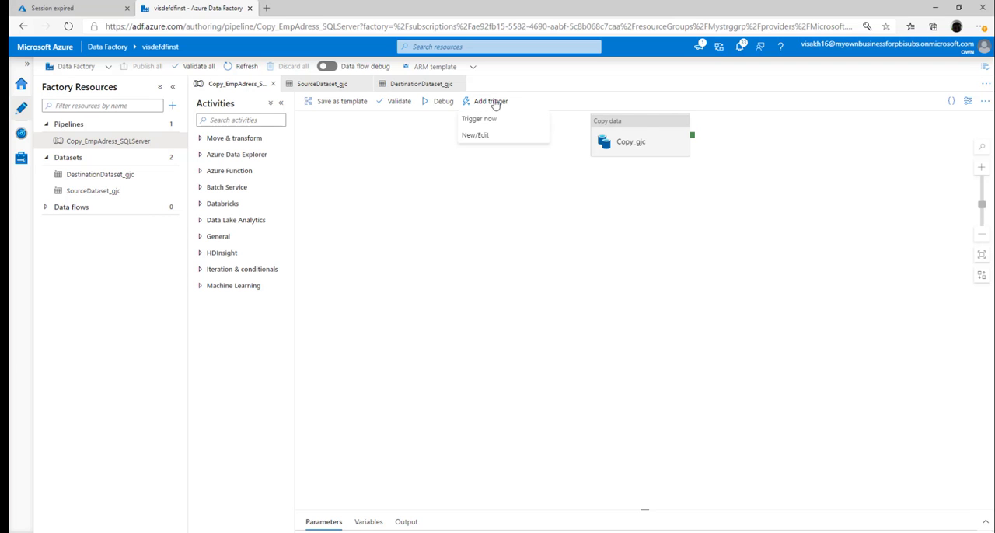
left_click(487, 121)
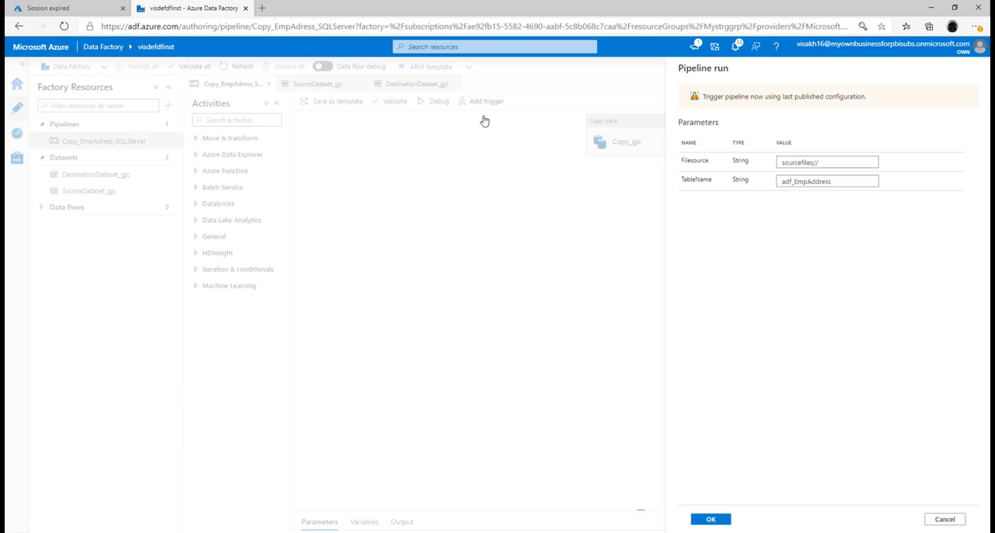
left_click(710, 519)
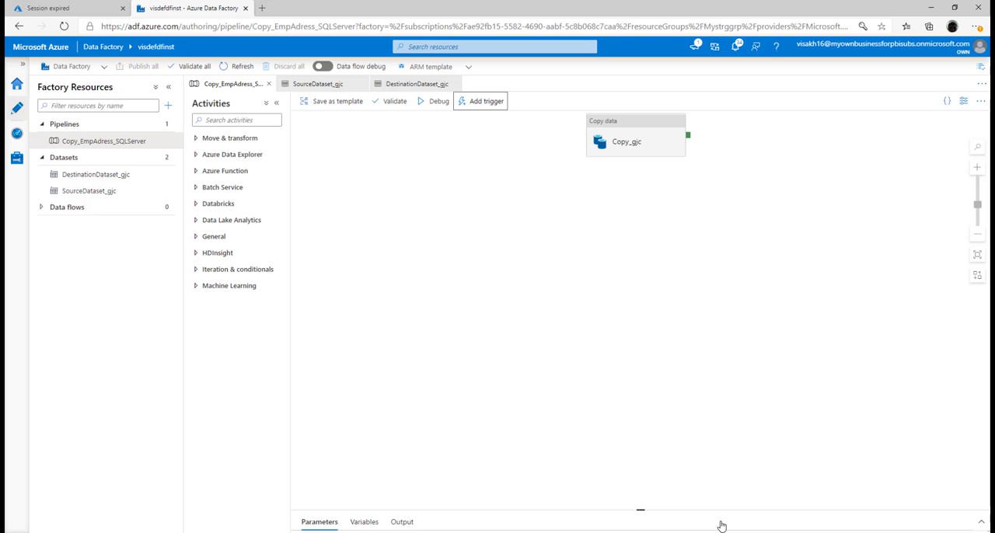
Open the pipeline runs monitor and refresh it to check the status of the triggered Copy_EmpAdress_SQLServer run.
left_click(21, 141)
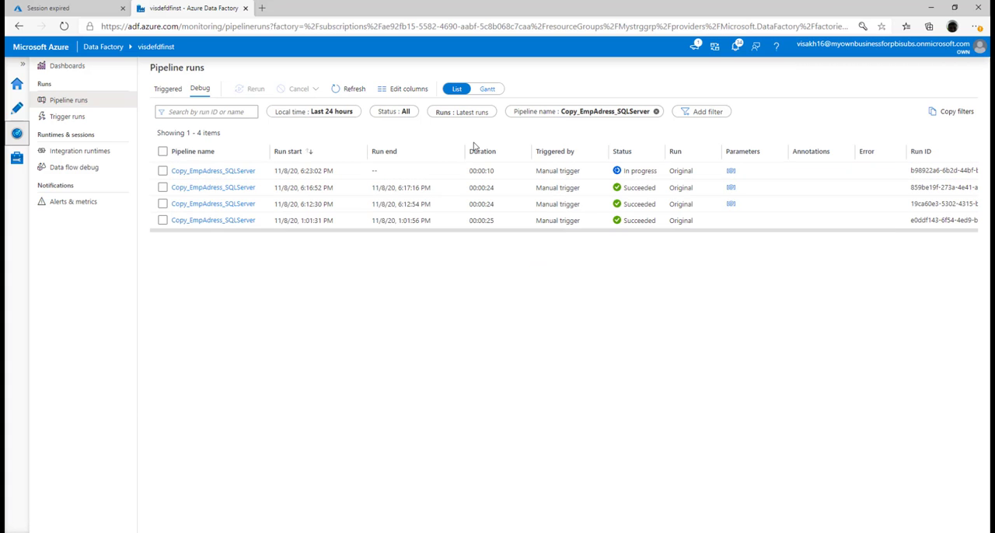
left_click(360, 94)
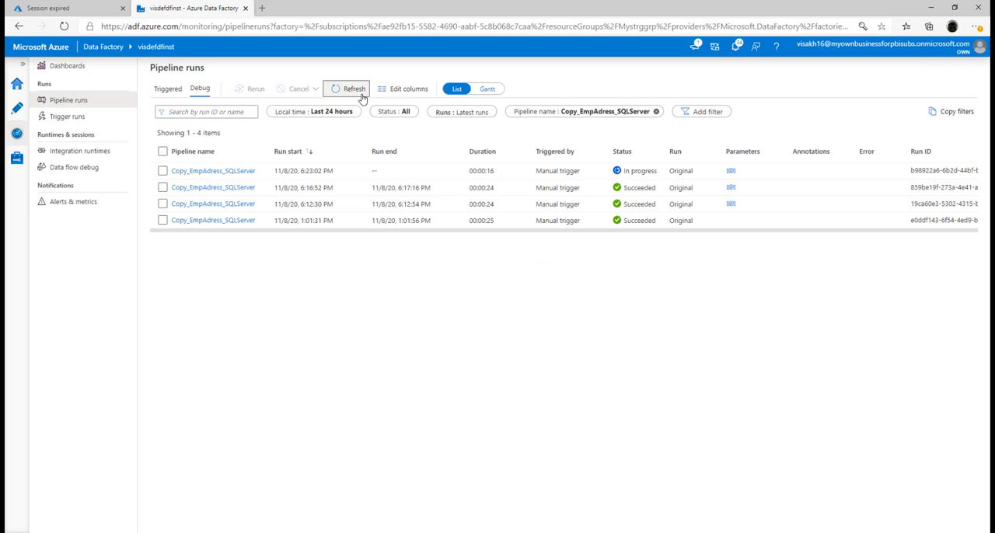
left_click(361, 98)
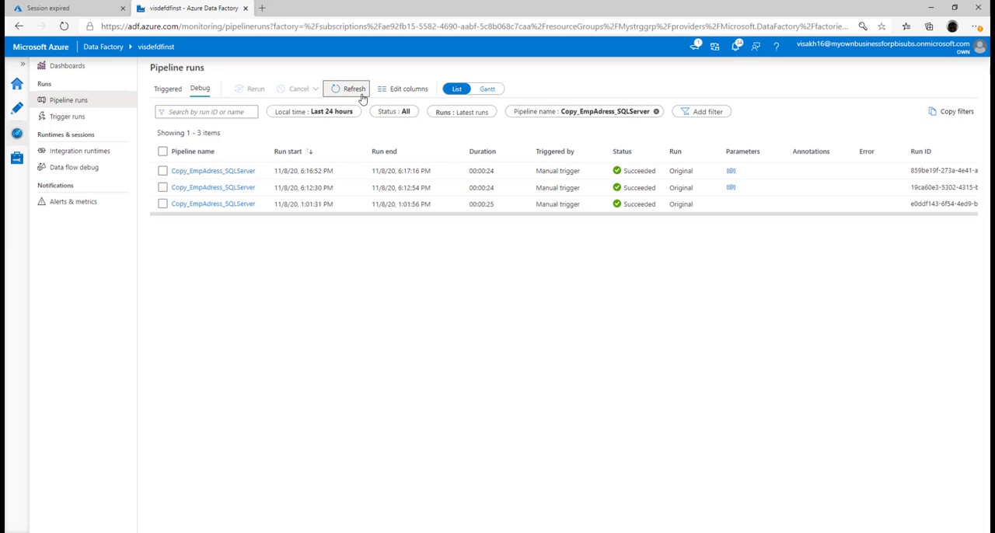
Switch to SQL Server Management Studio and run the SELECT query on [TrainingDemoDB].[dbo].[adf_EmpAddress] to check the loaded rows.
left_click(424, 531)
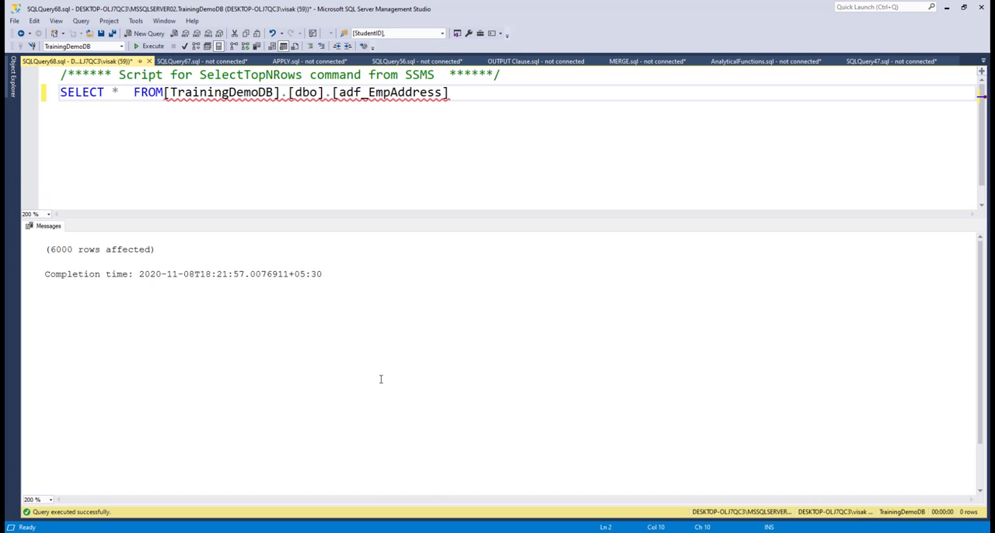
left_click(146, 48)
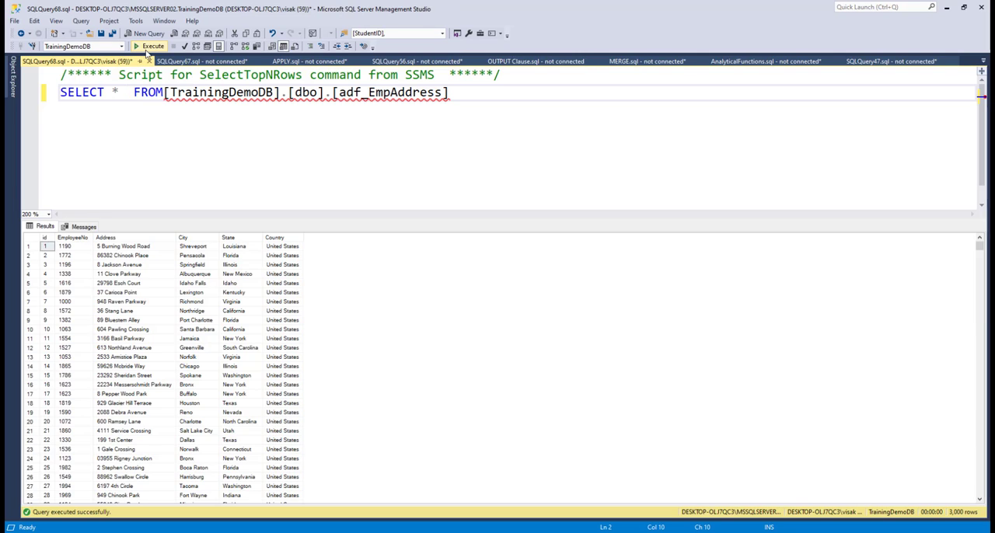